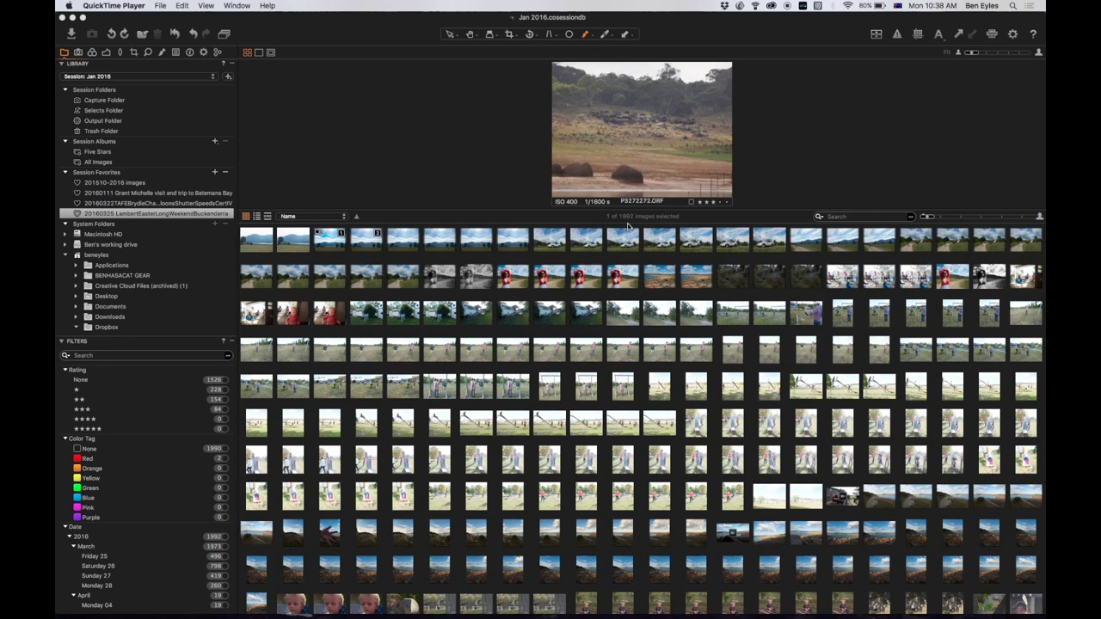
- Scroll through the Easter long weekend favourite folder's thumbnails
scroll(528, 381, "down", 3)
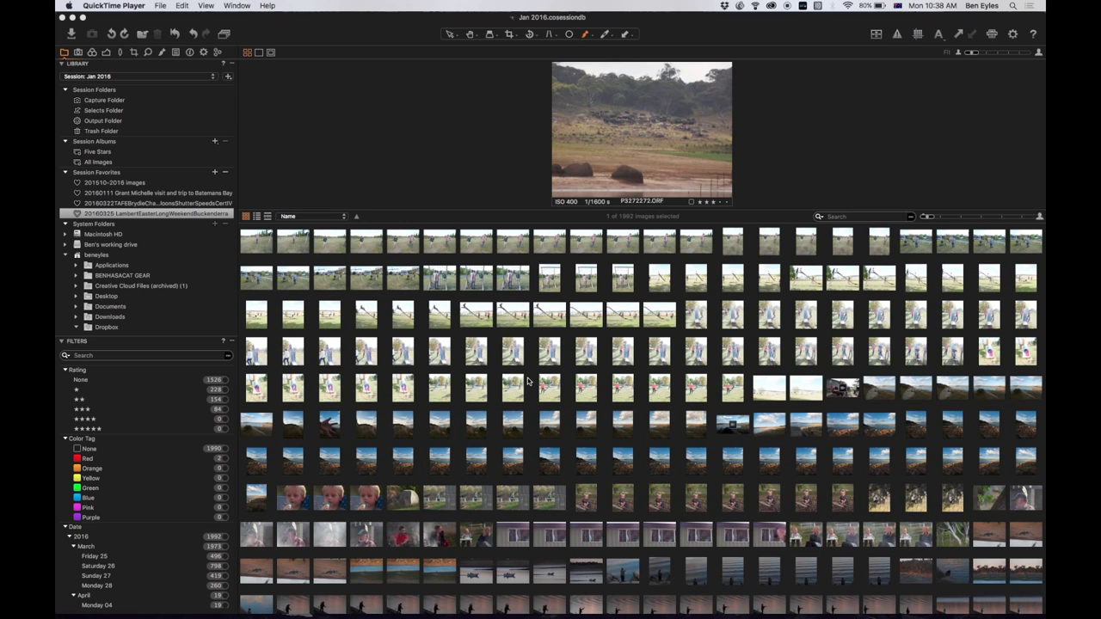
scroll(528, 381, "down", 3)
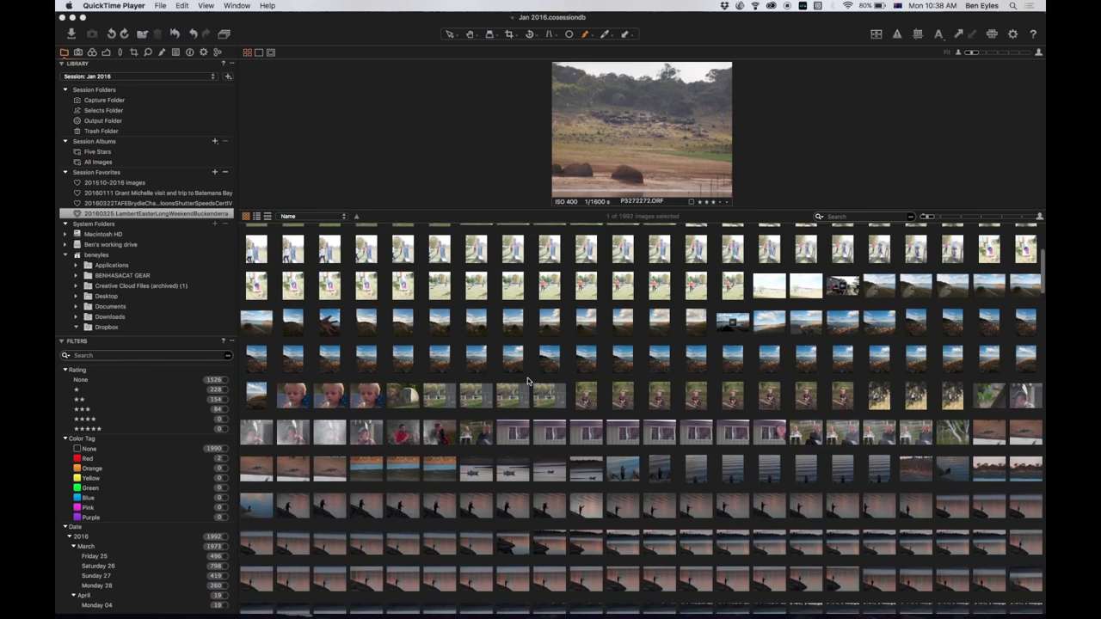
scroll(527, 377, "down", 2)
scroll(528, 380, "up", 8)
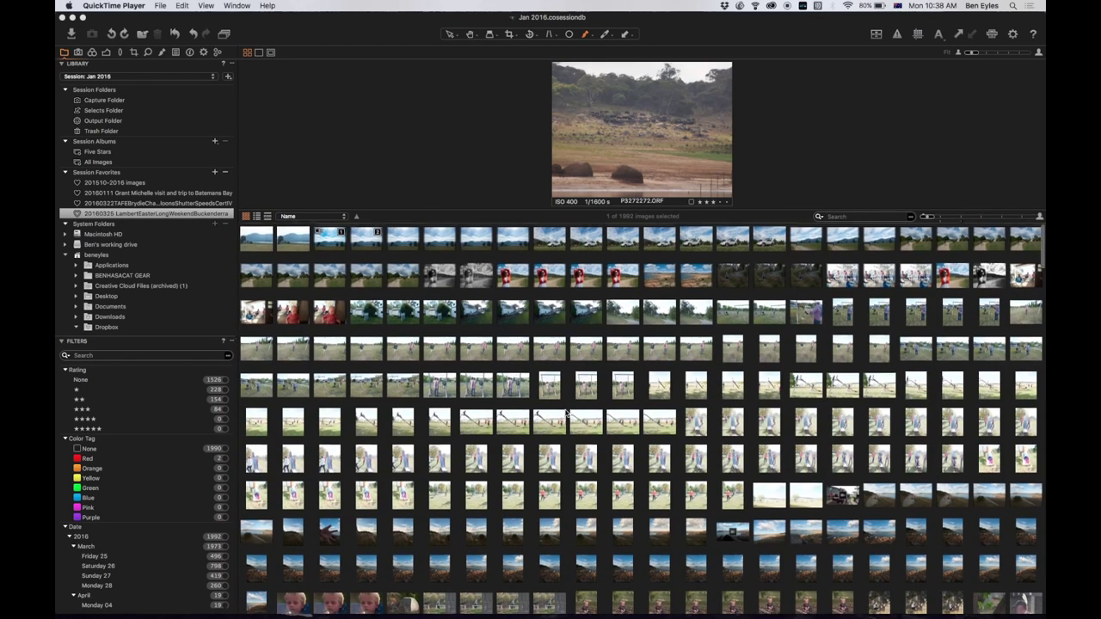
scroll(566, 415, "down", 20)
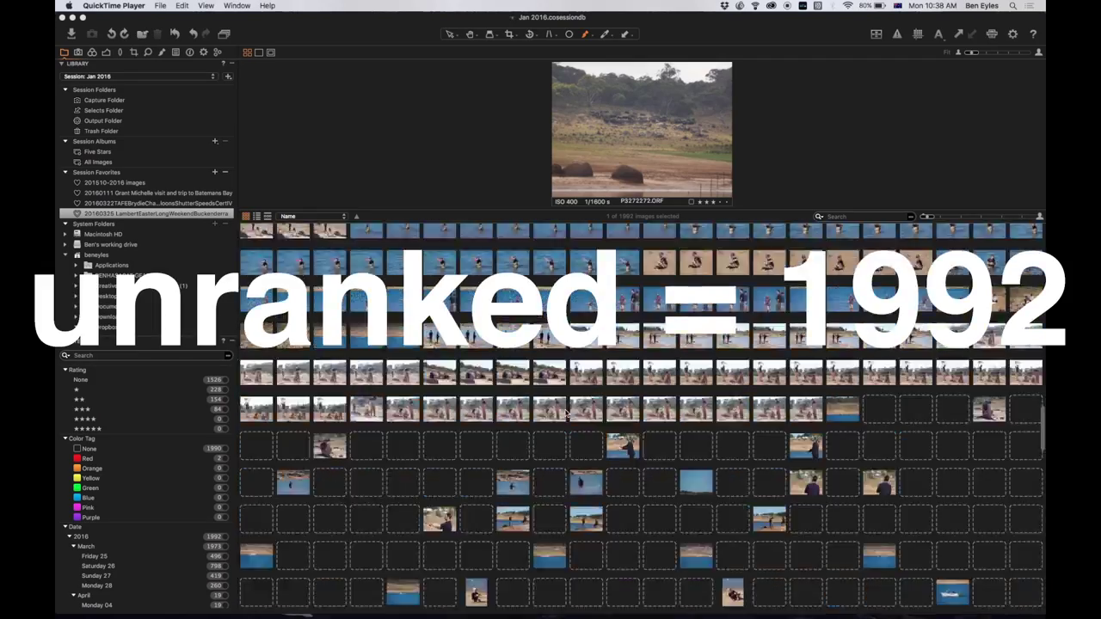
scroll(566, 414, "up", 15)
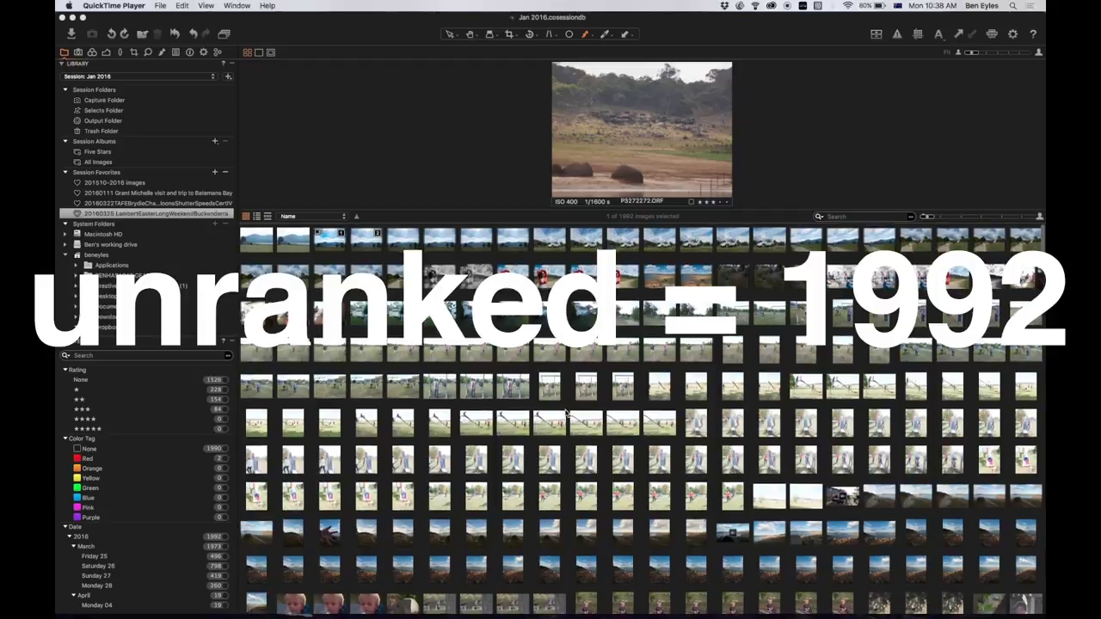
- Filter to the 466 images rated one star or higher and view P3251078.ORF
left_click(820, 218)
left_click(820, 217)
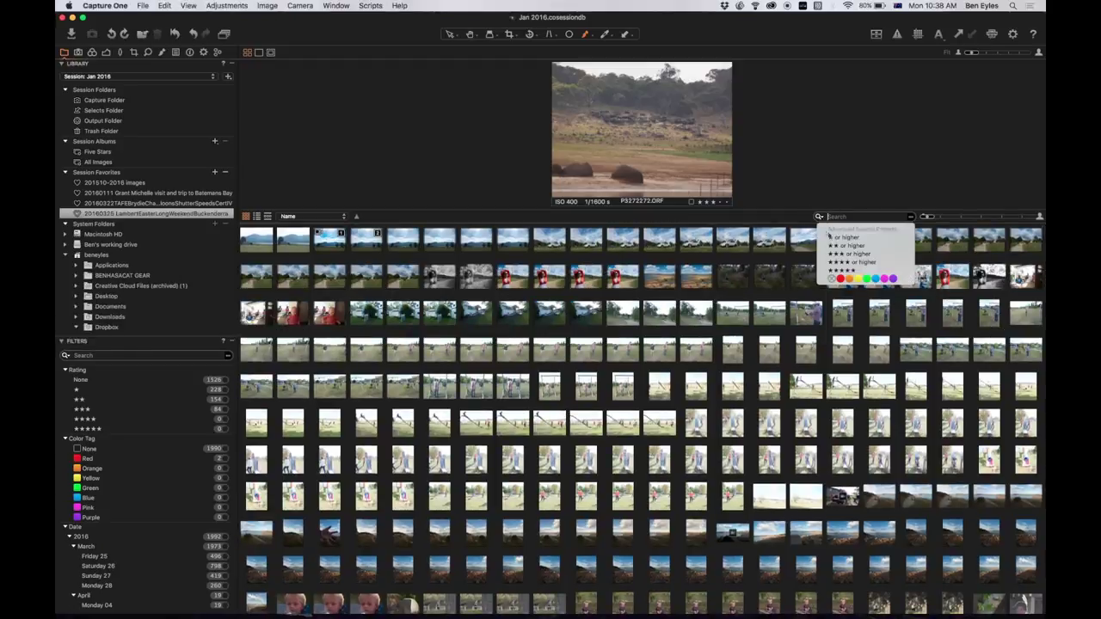
left_click(834, 238)
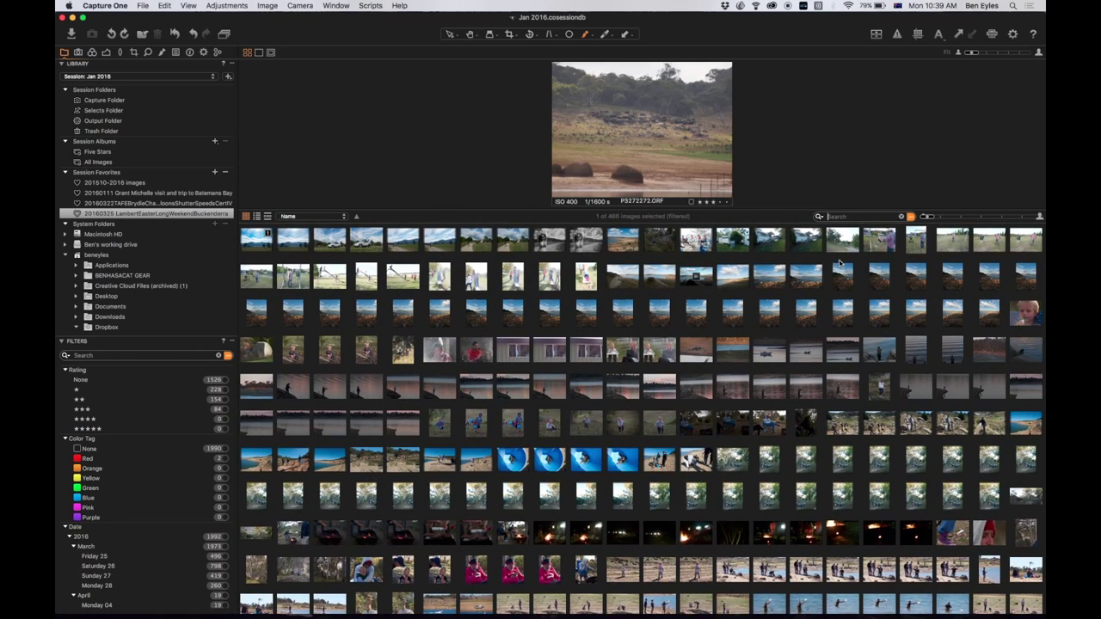
left_click(844, 270)
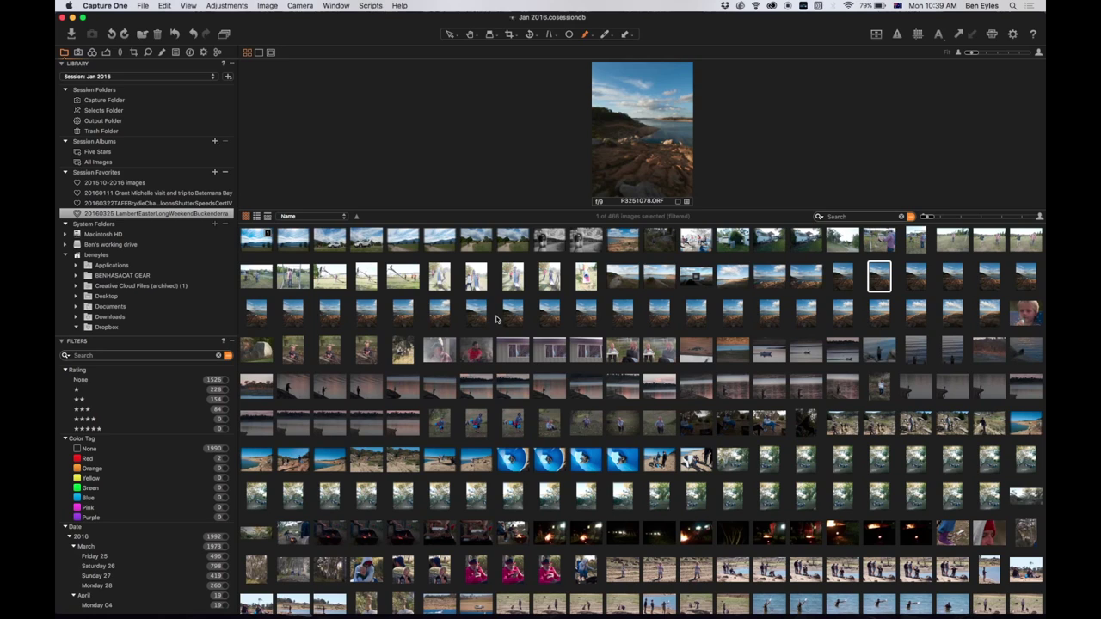
scroll(496, 319, "down", 2)
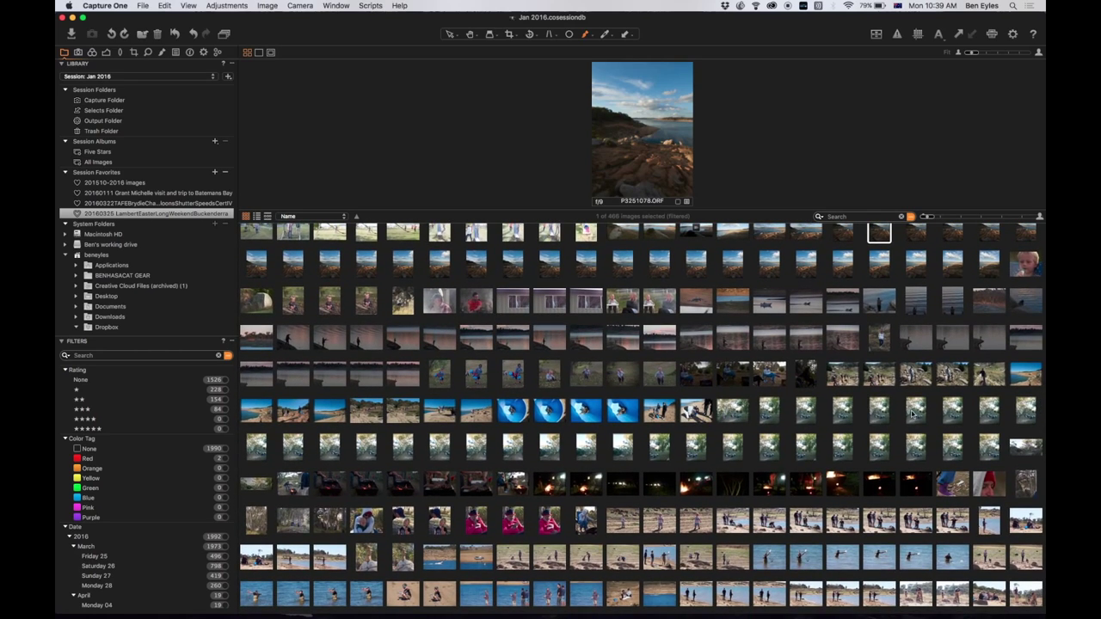
- Enlarge the thumbnails so file names and star ratings show, then scroll through them
left_click(954, 217)
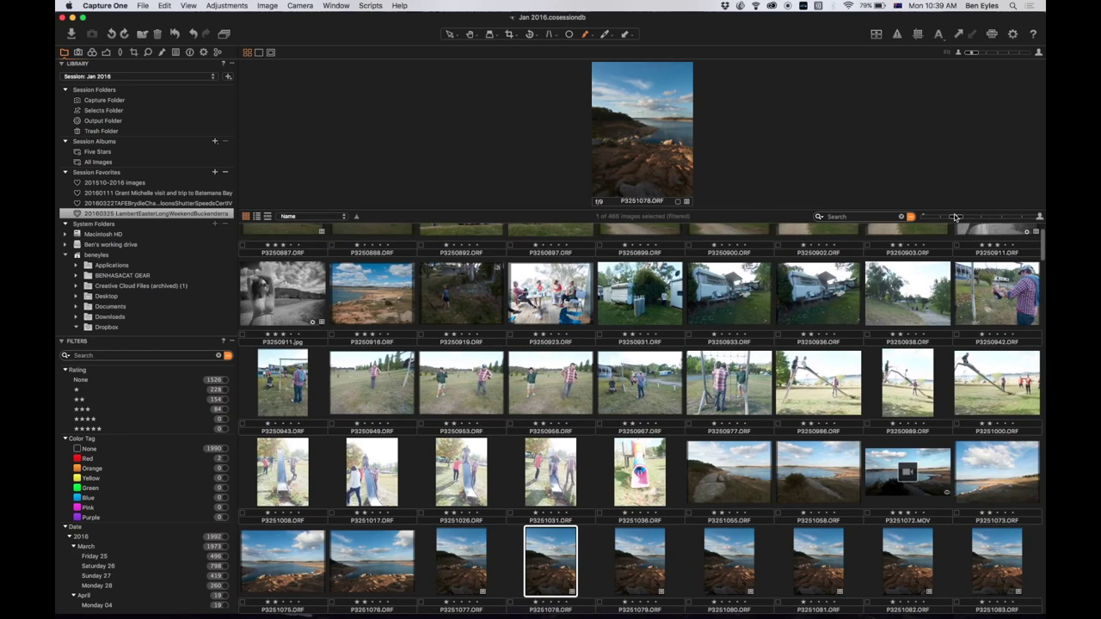
scroll(842, 501, "down", 10)
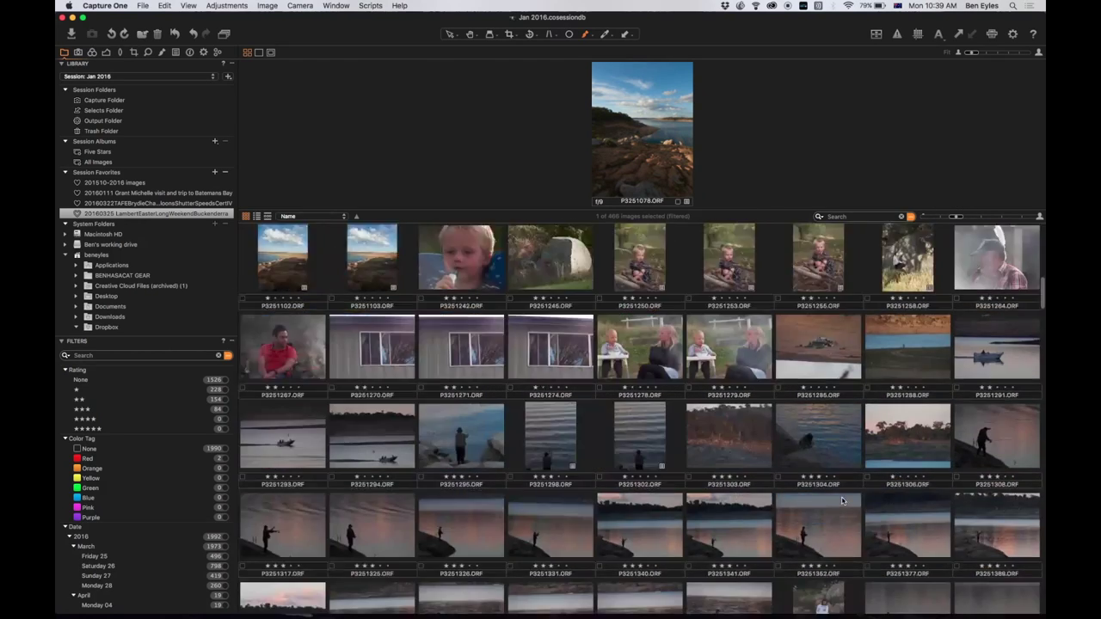
scroll(842, 500, "down", 20)
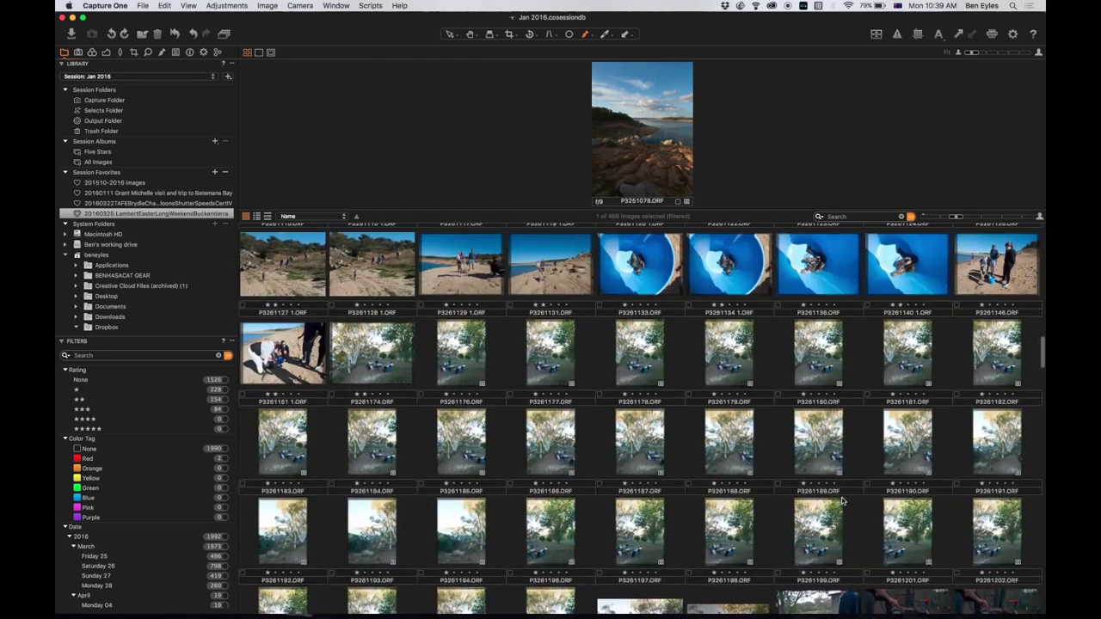
scroll(842, 501, "down", 5)
scroll(842, 501, "up", 2)
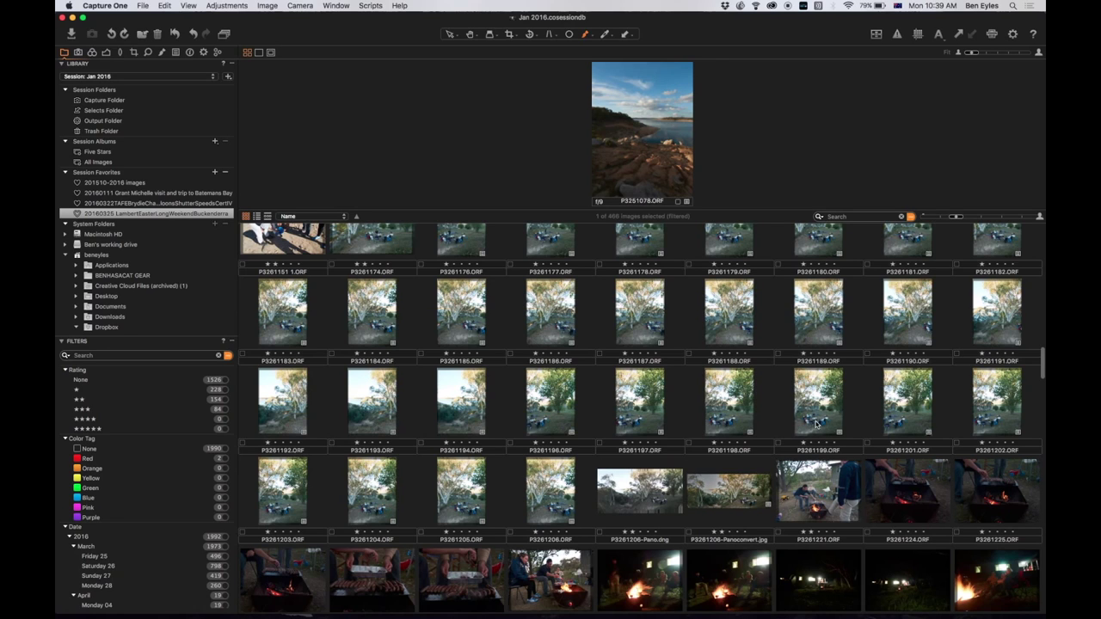
scroll(689, 398, "up", 2)
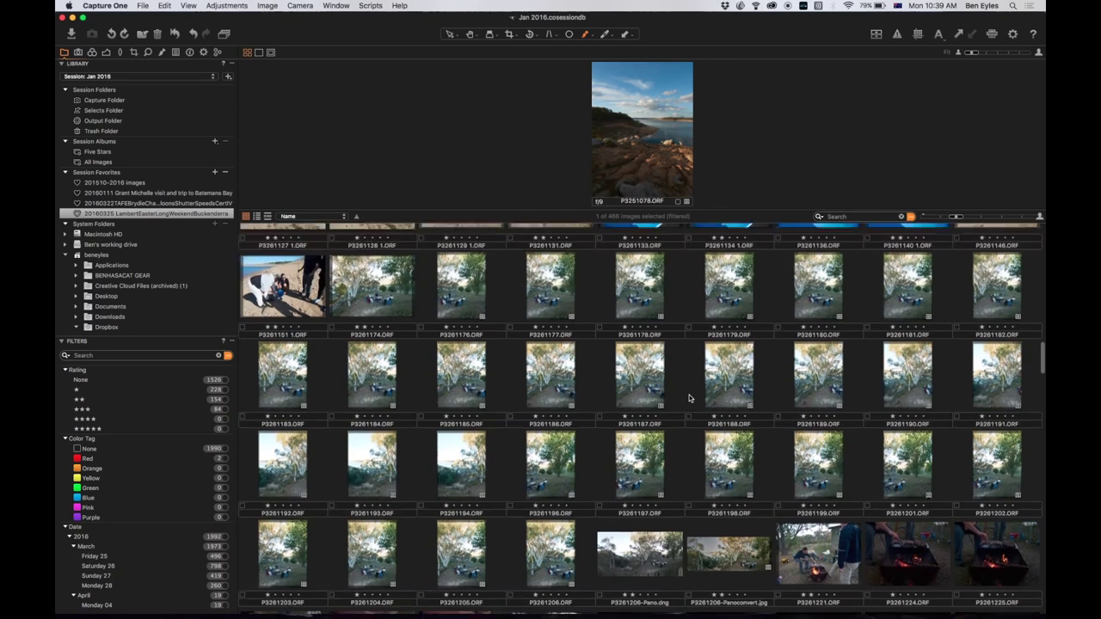
scroll(689, 399, "up", 12)
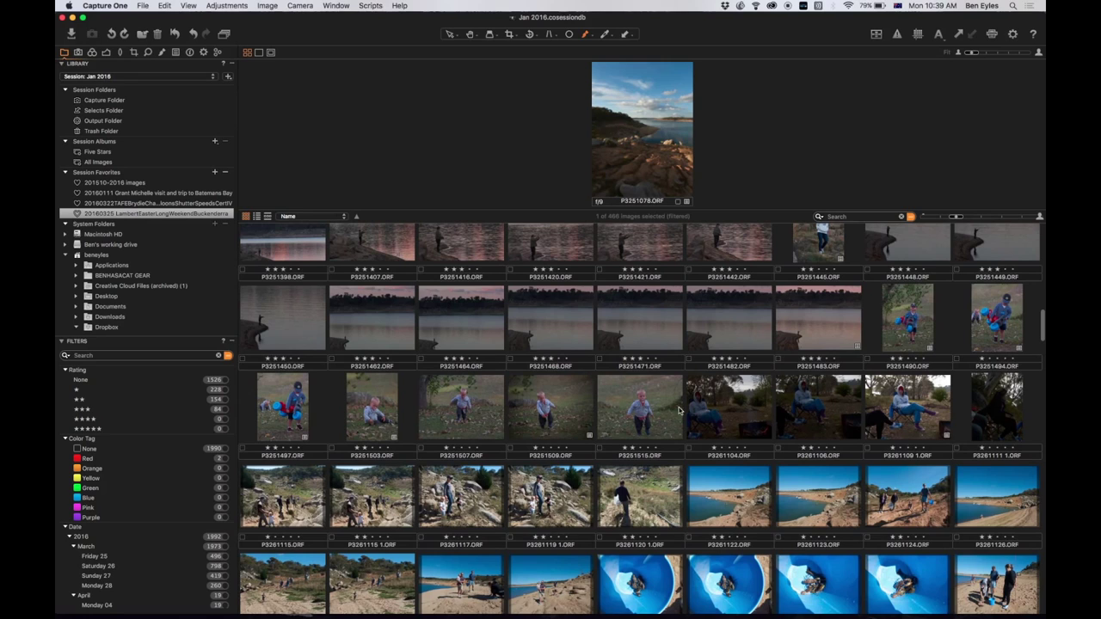
scroll(639, 445, "up", 6)
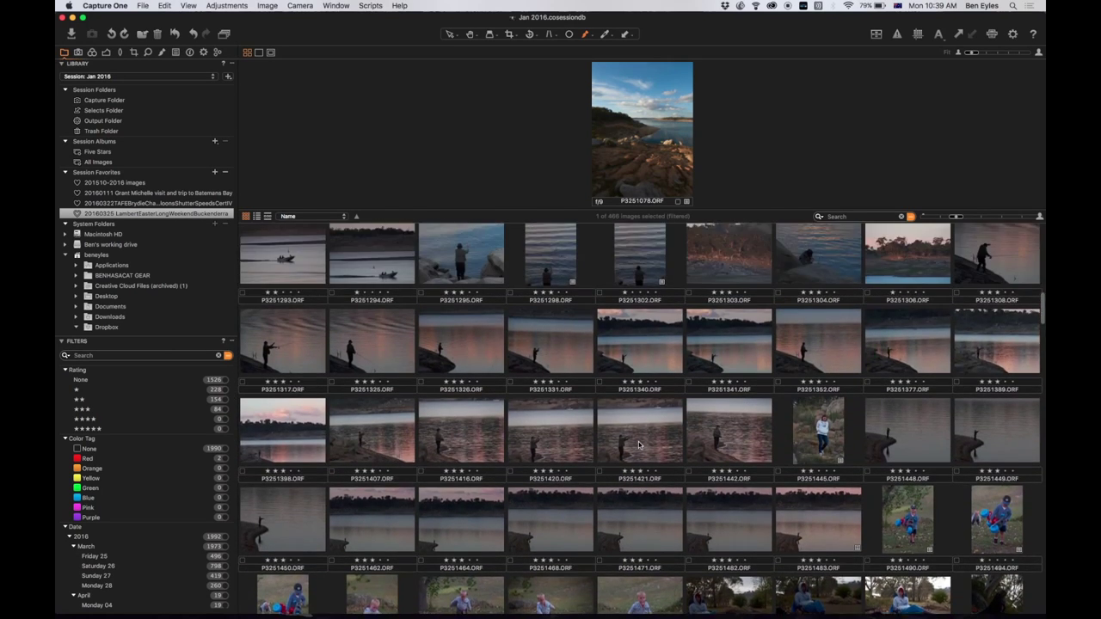
scroll(639, 445, "up", 4)
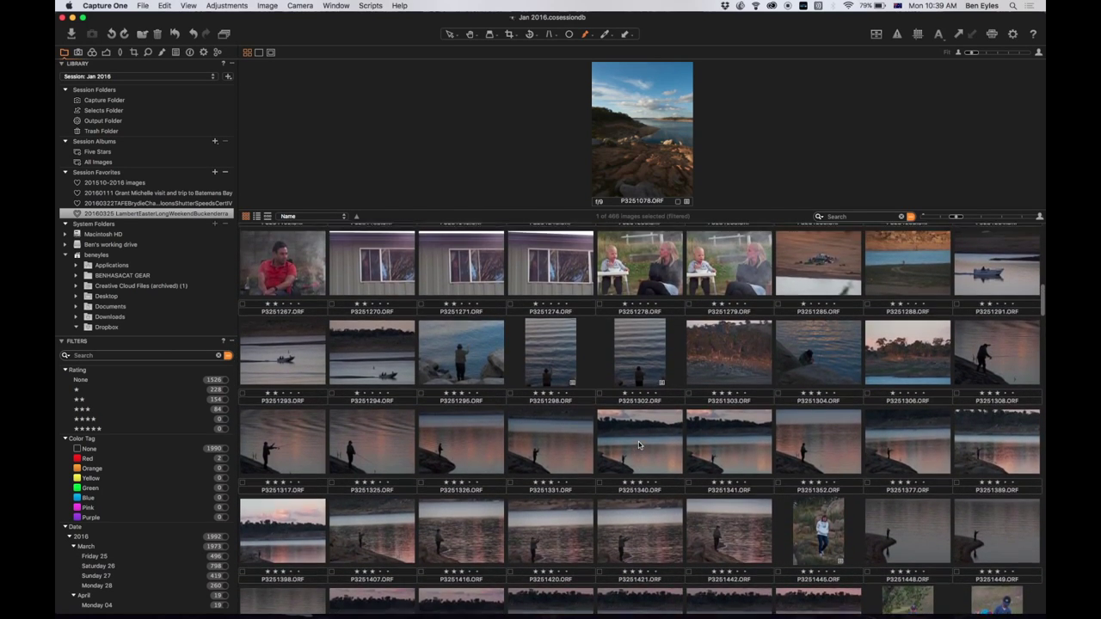
scroll(639, 444, "up", 1)
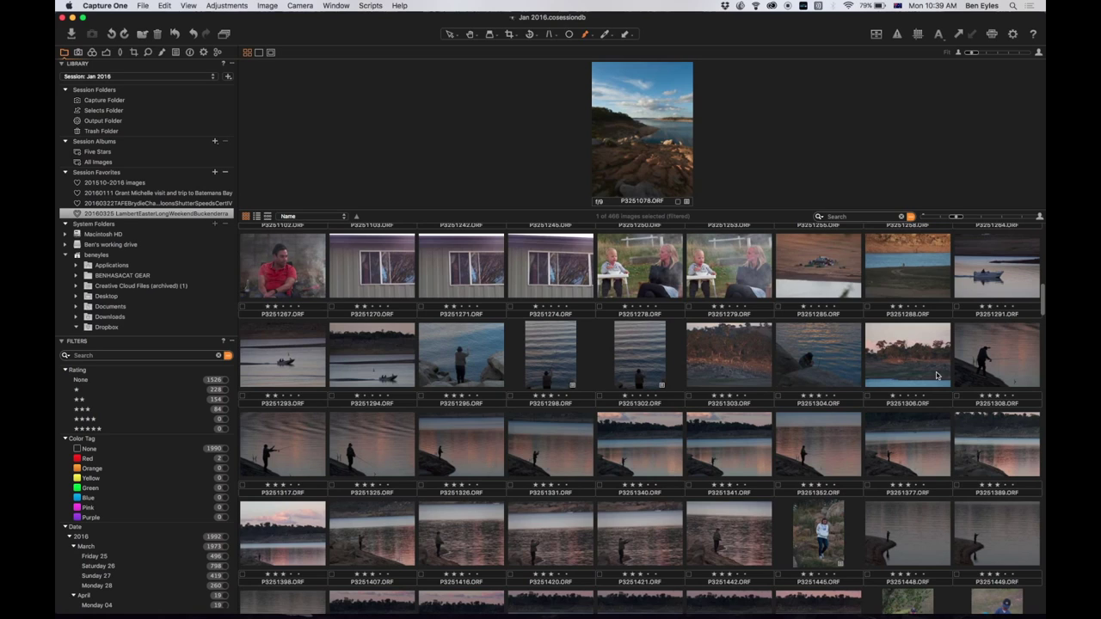
- Scroll down to the last filtered images, Untitled_Panorama1.jpg and Untitled_Panorama2.jpg
scroll(835, 514, "down", 5)
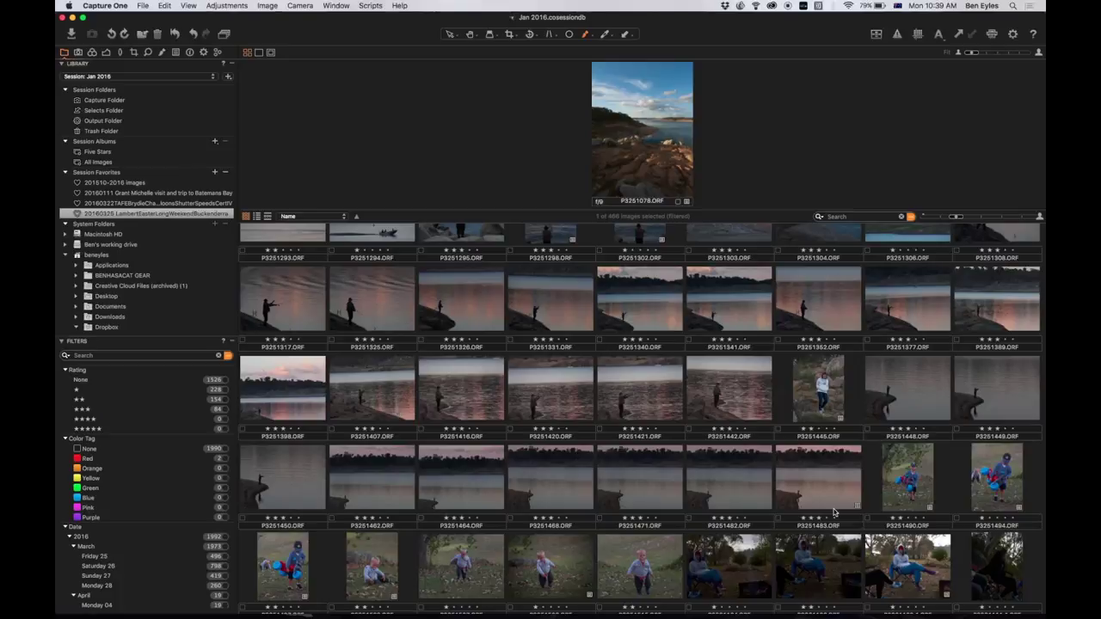
scroll(833, 513, "down", 5)
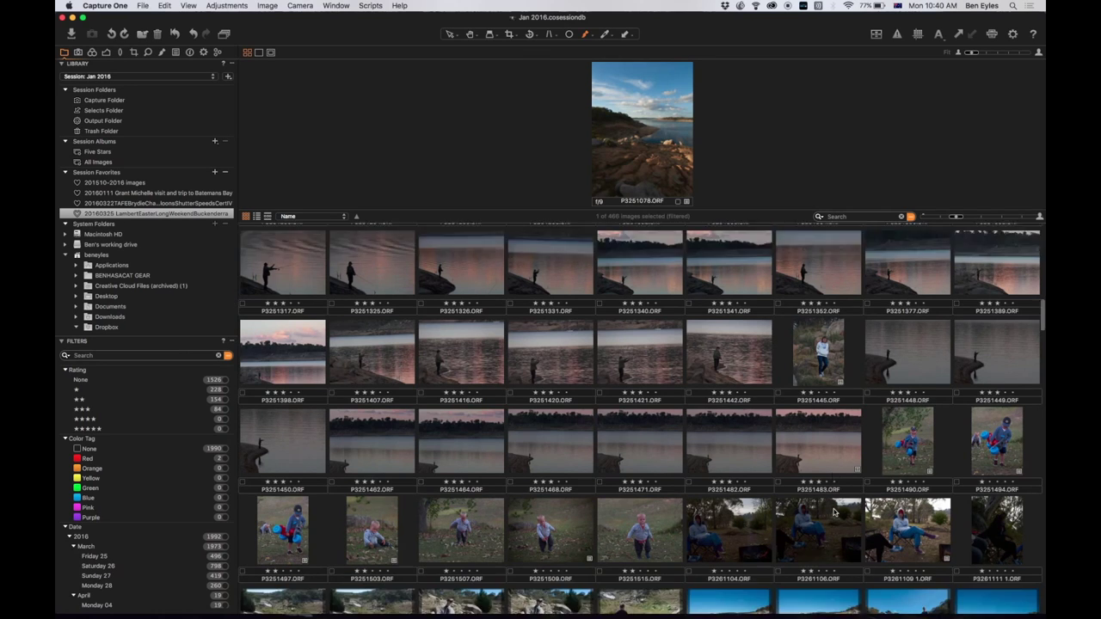
scroll(833, 512, "up", 7)
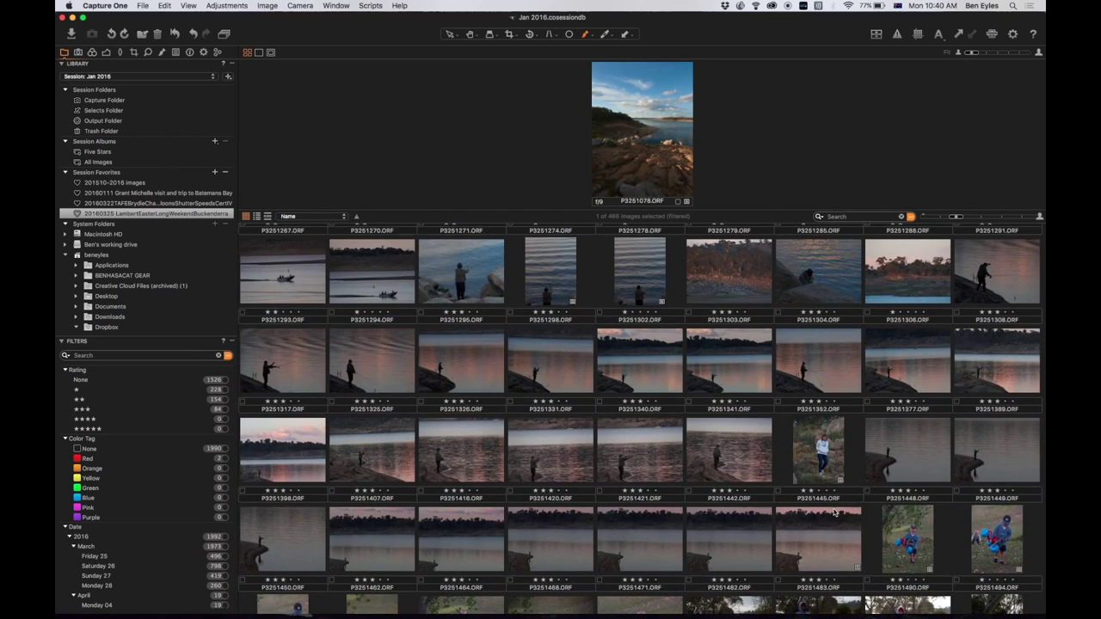
scroll(832, 513, "down", 10)
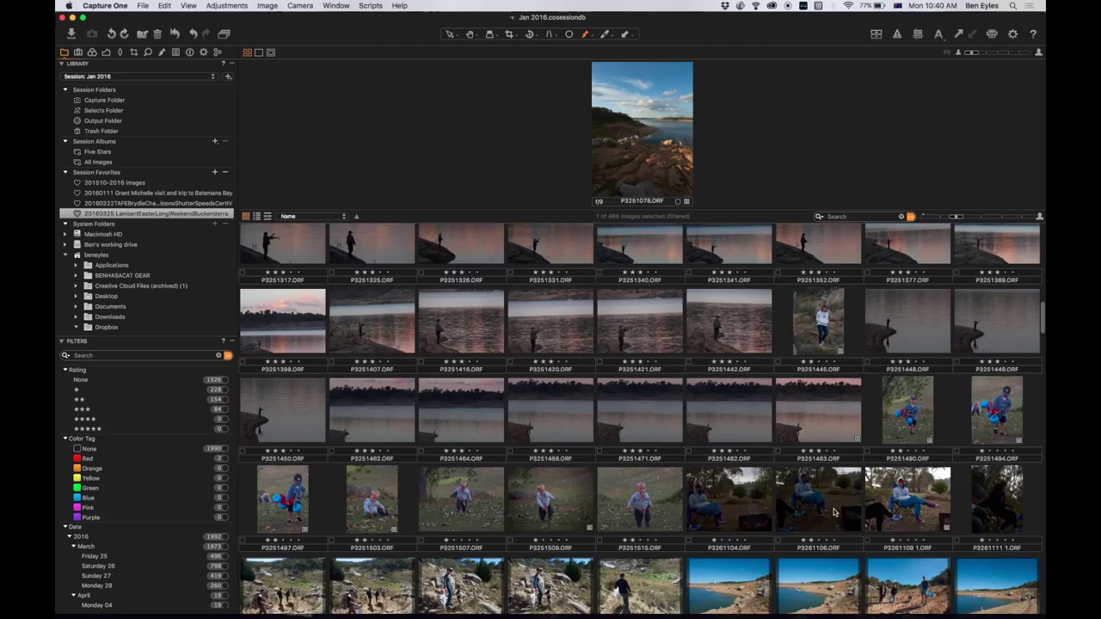
scroll(832, 513, "down", 15)
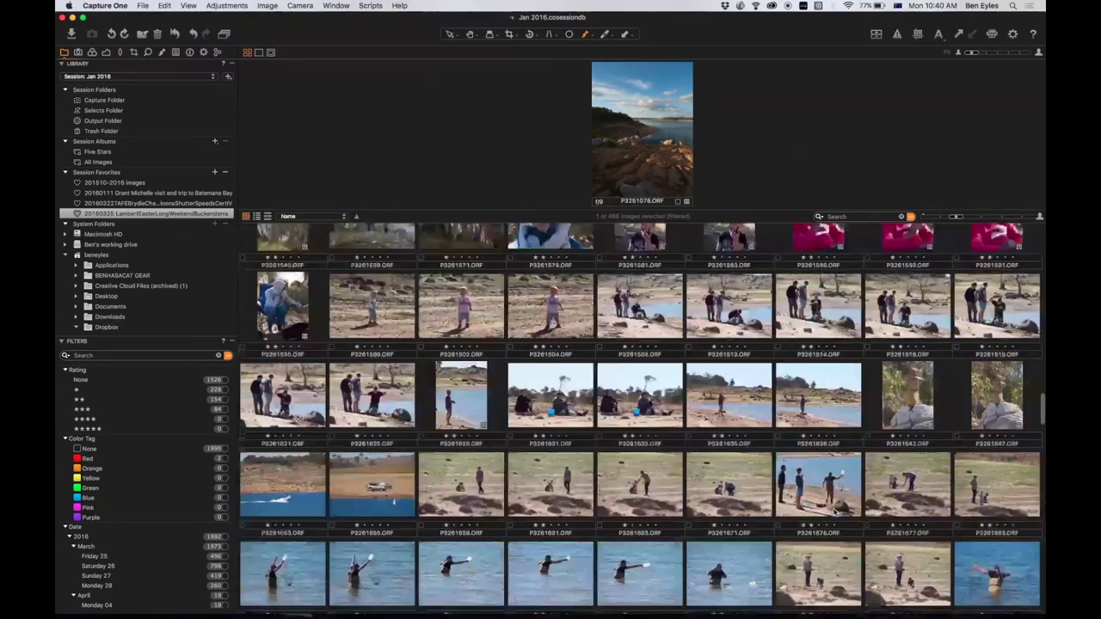
scroll(833, 513, "down", 15)
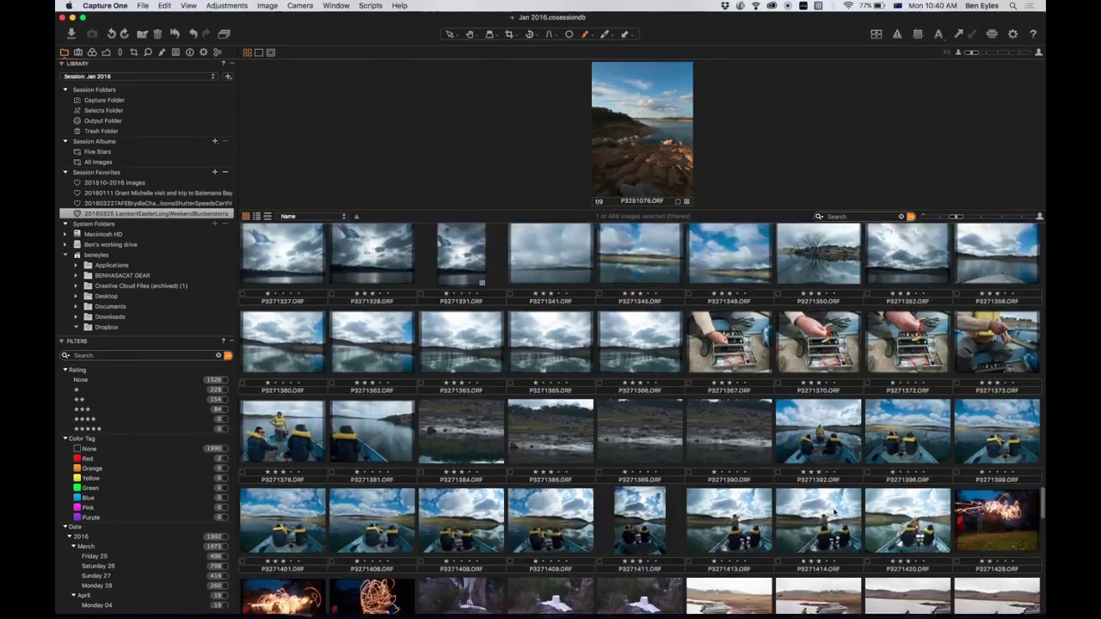
scroll(832, 512, "up", 1)
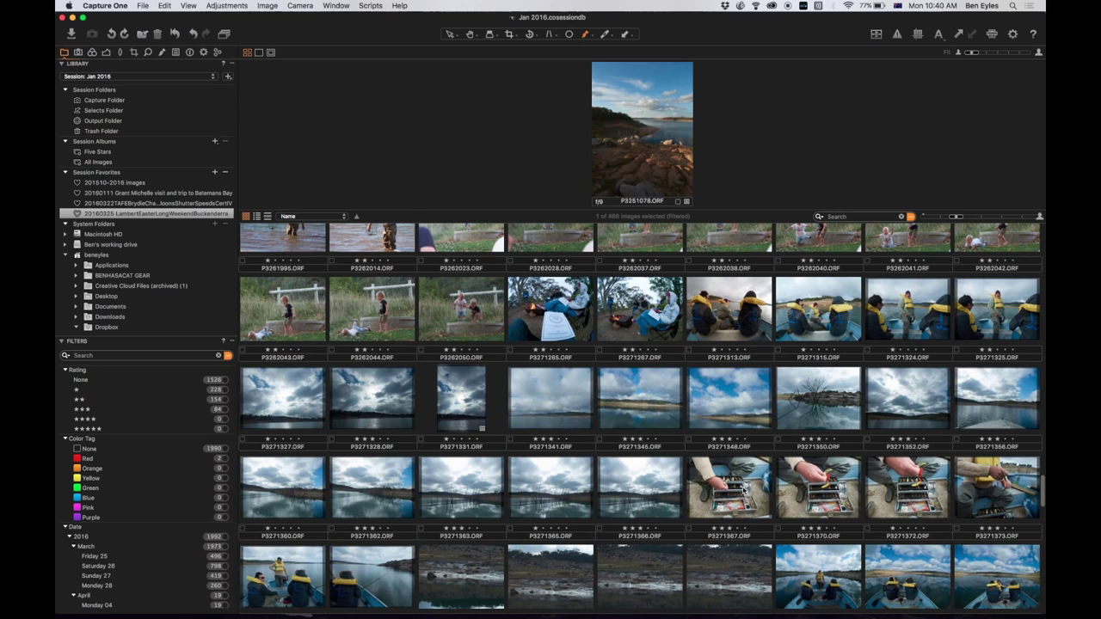
scroll(744, 491, "down", 5)
scroll(744, 490, "down", 8)
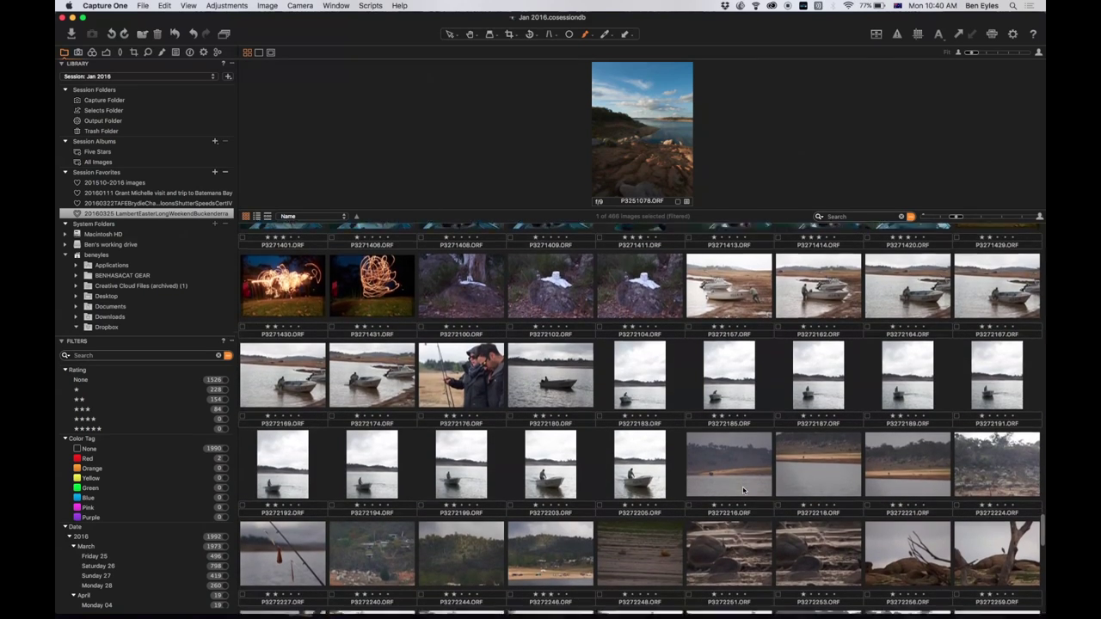
scroll(743, 490, "down", 10)
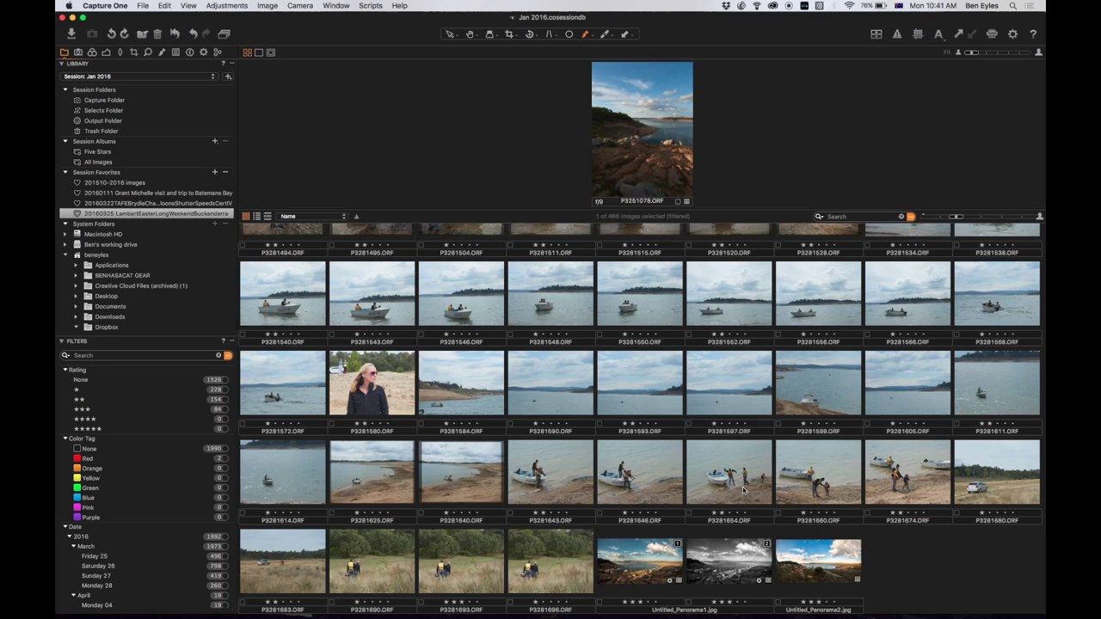
scroll(742, 490, "up", 10)
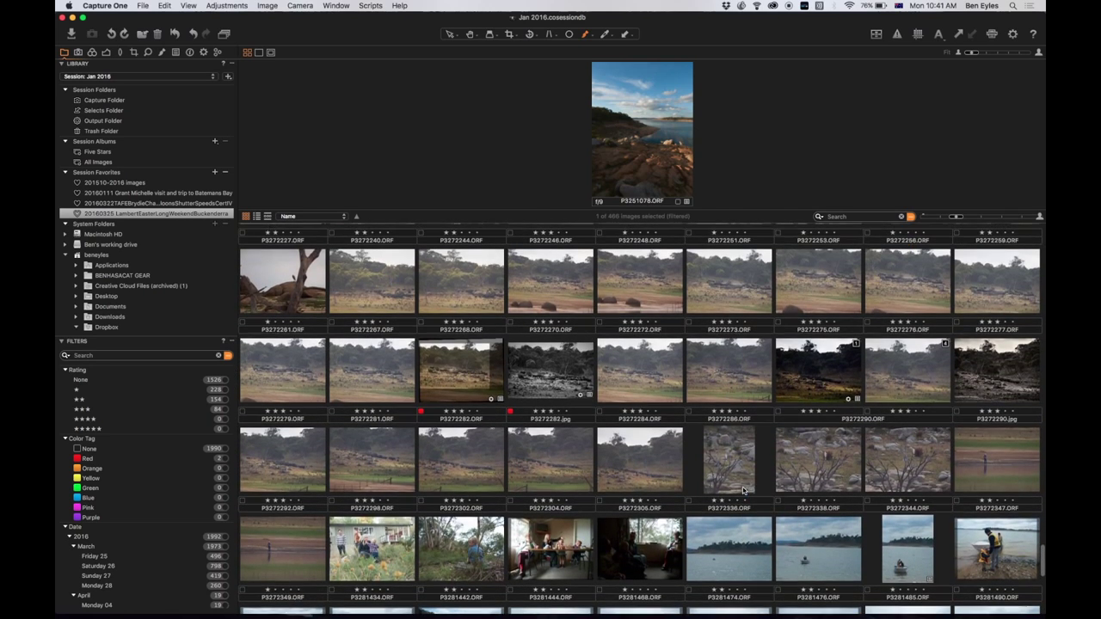
scroll(744, 491, "up", 15)
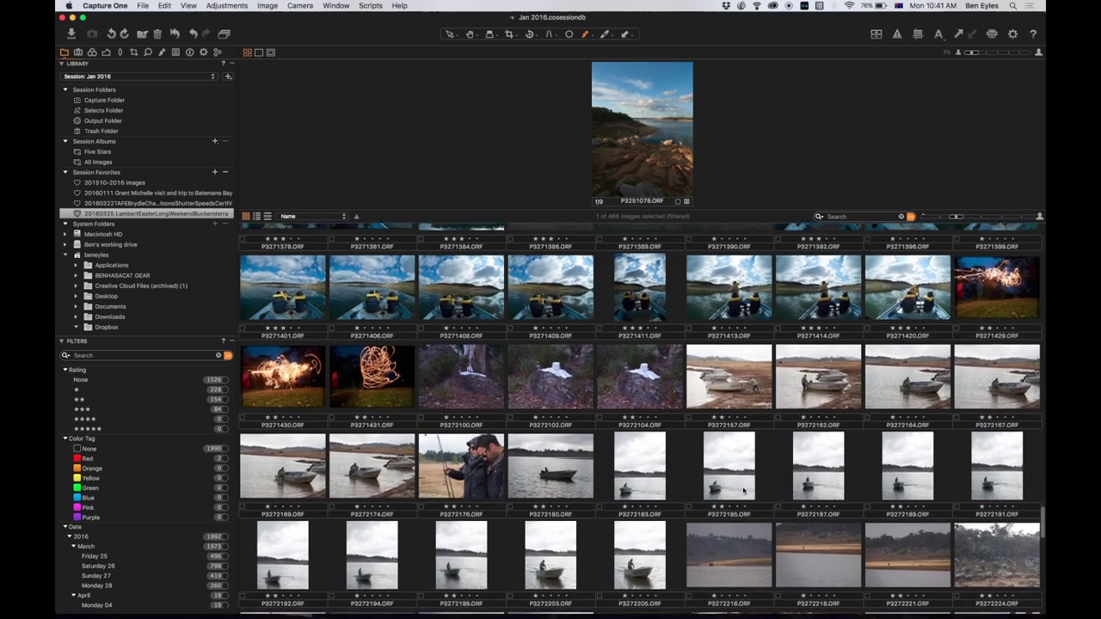
scroll(744, 490, "up", 1)
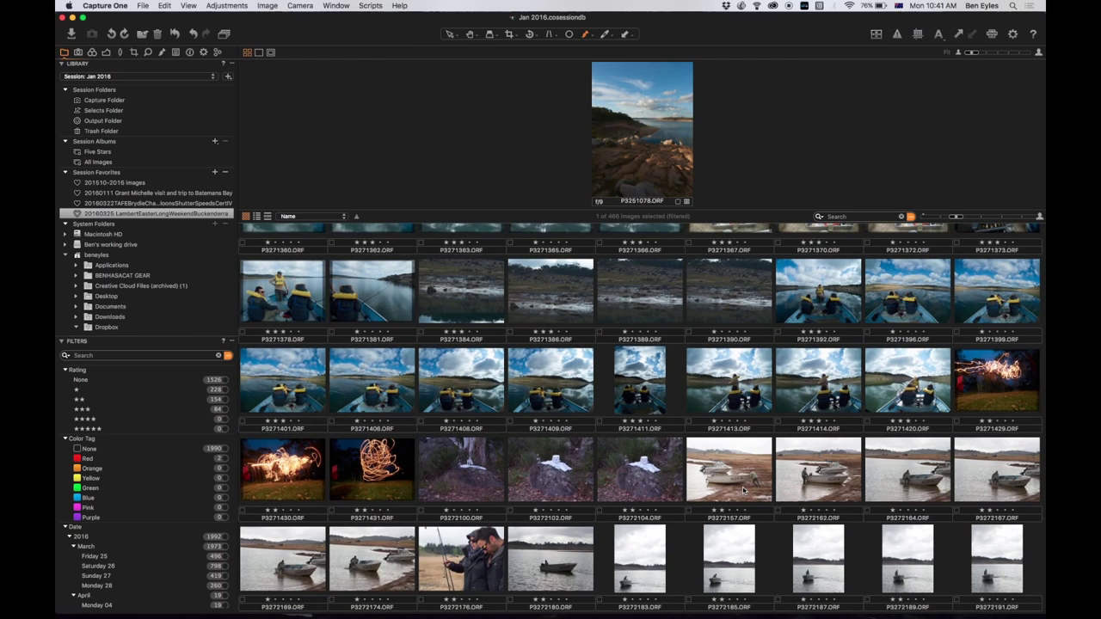
scroll(744, 490, "up", 20)
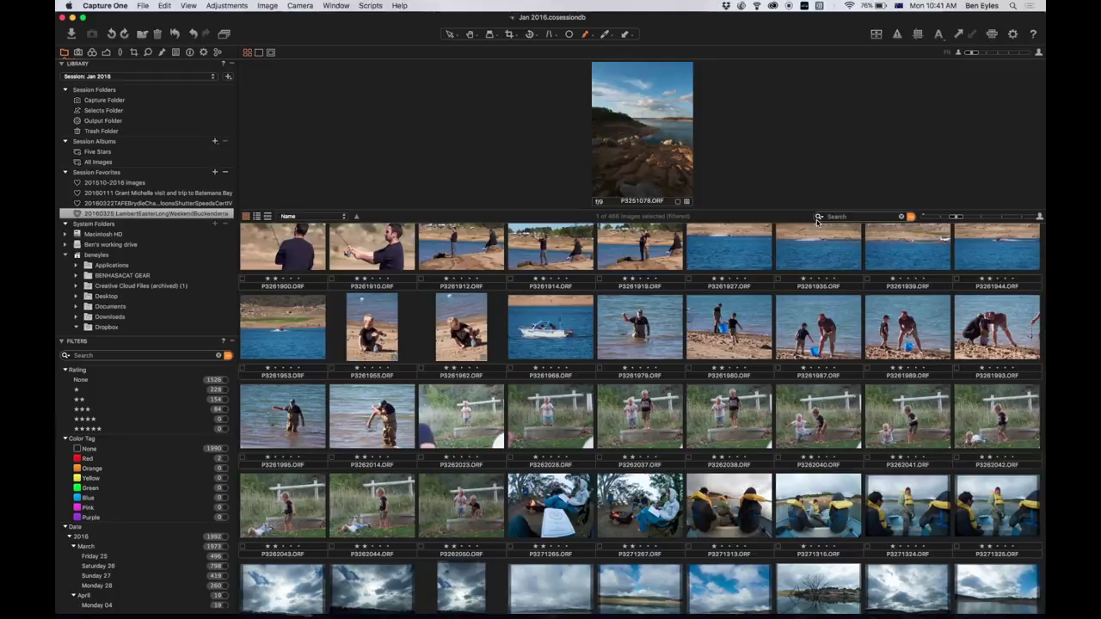
left_click(901, 216)
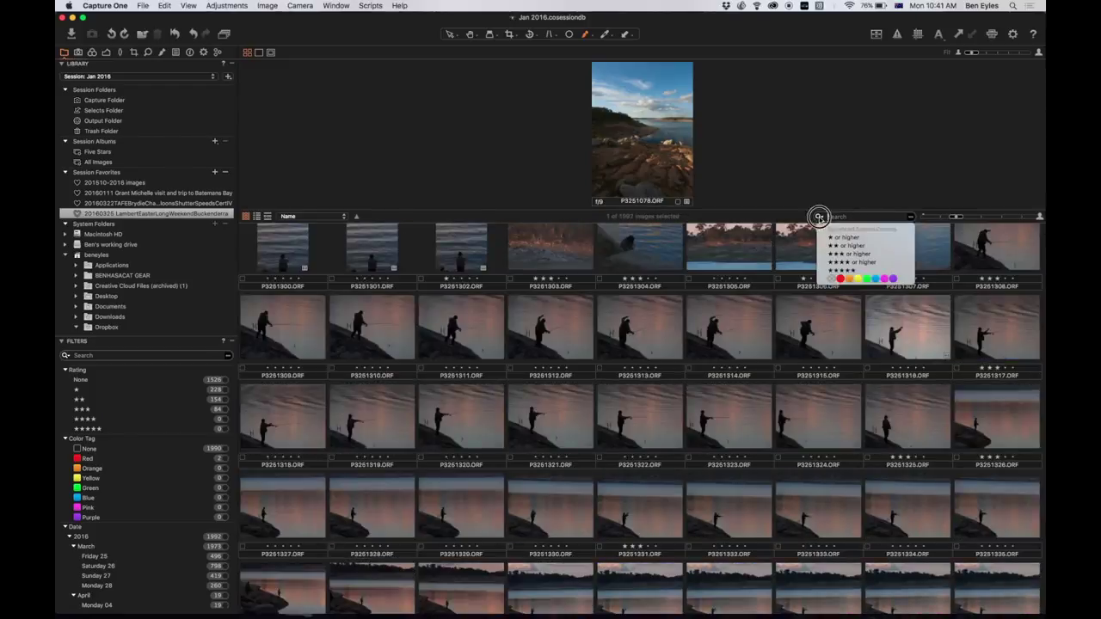
- Show only the 238 images rated two stars or higher and scroll through them
left_click(830, 246)
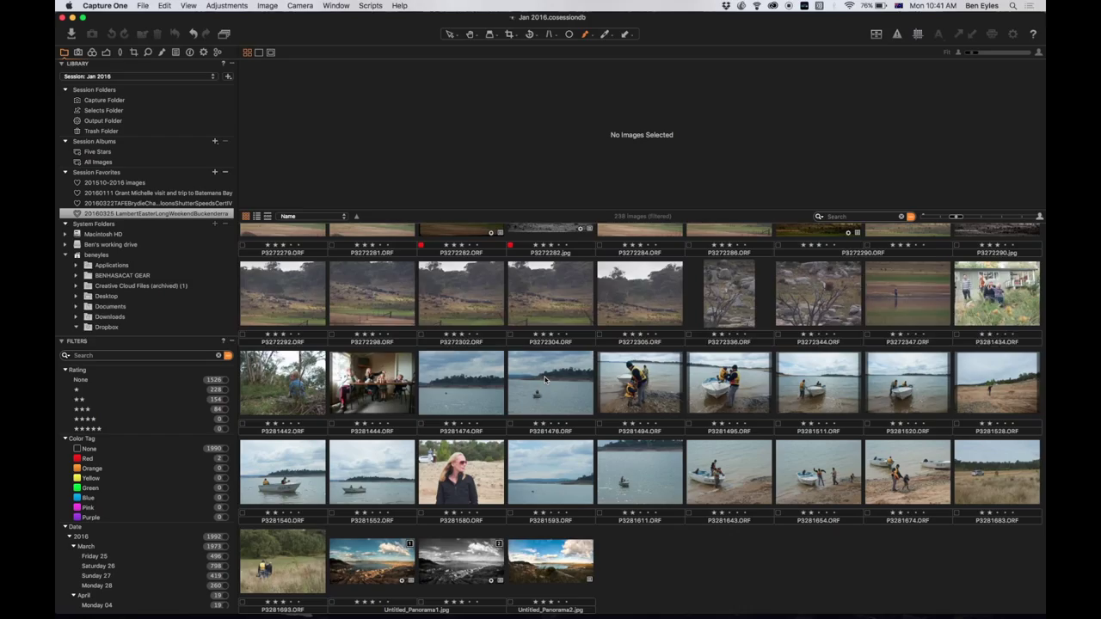
scroll(545, 378, "up", 15)
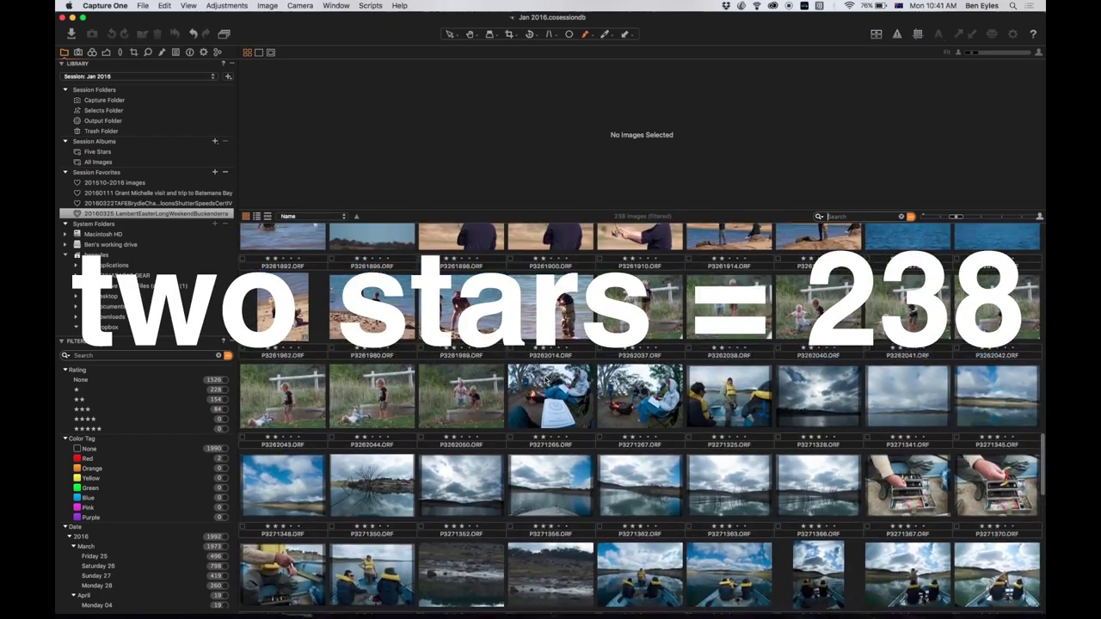
scroll(544, 379, "up", 20)
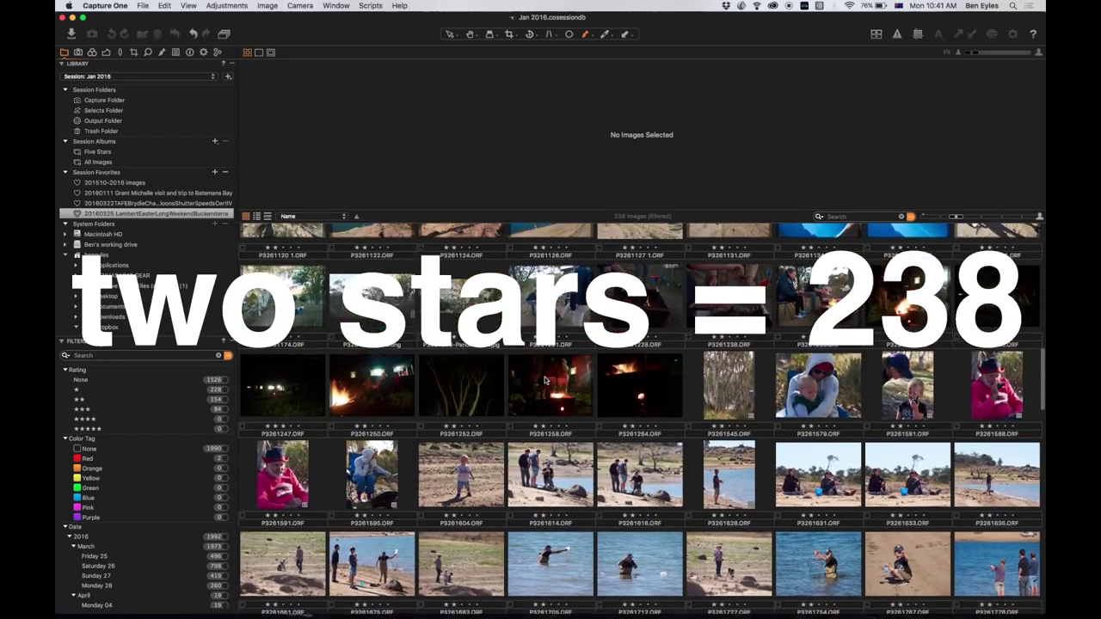
scroll(544, 378, "up", 10)
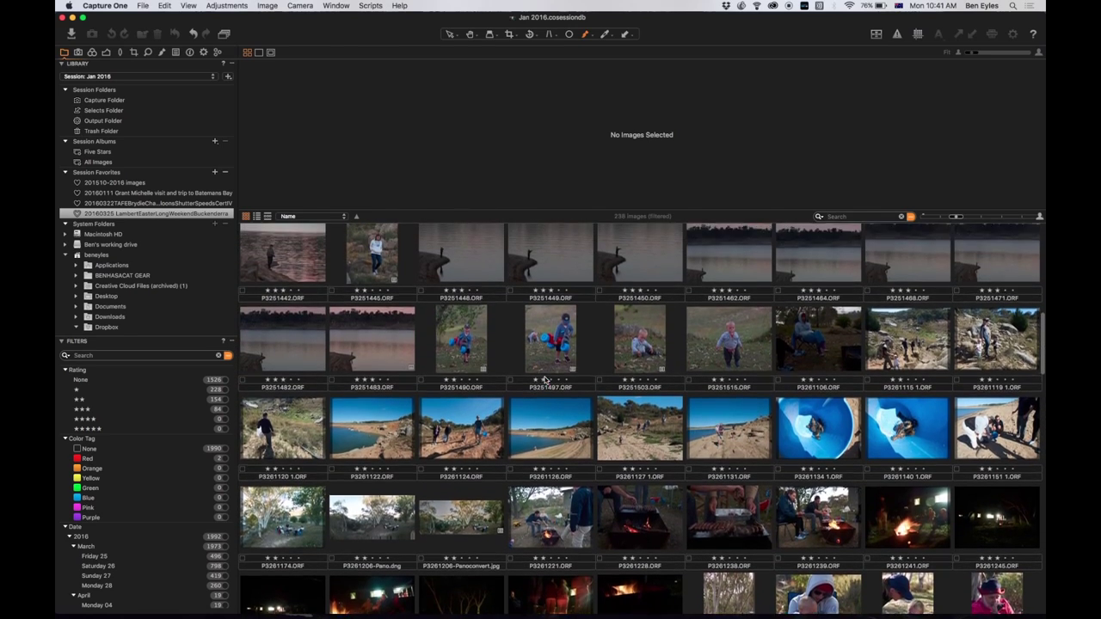
scroll(545, 378, "up", 10)
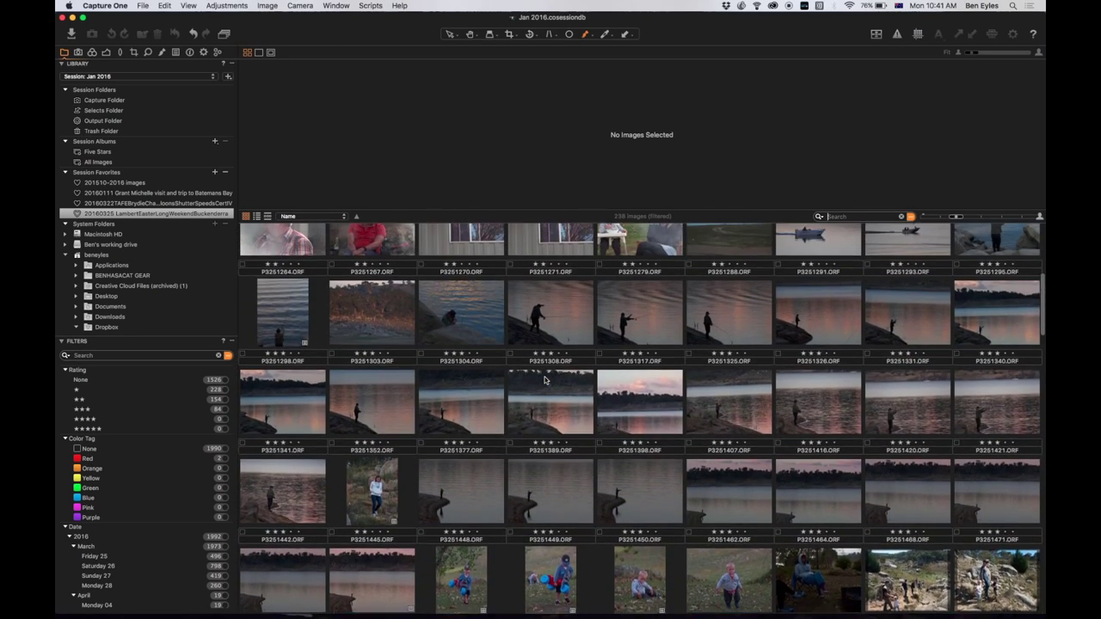
scroll(544, 378, "up", 8)
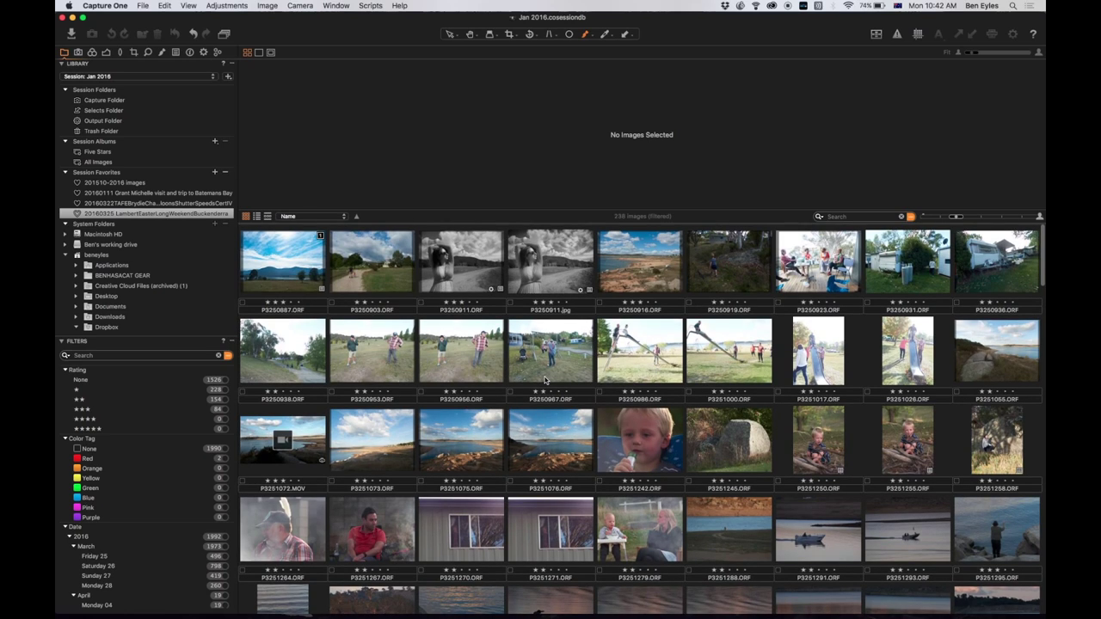
scroll(545, 379, "down", 2)
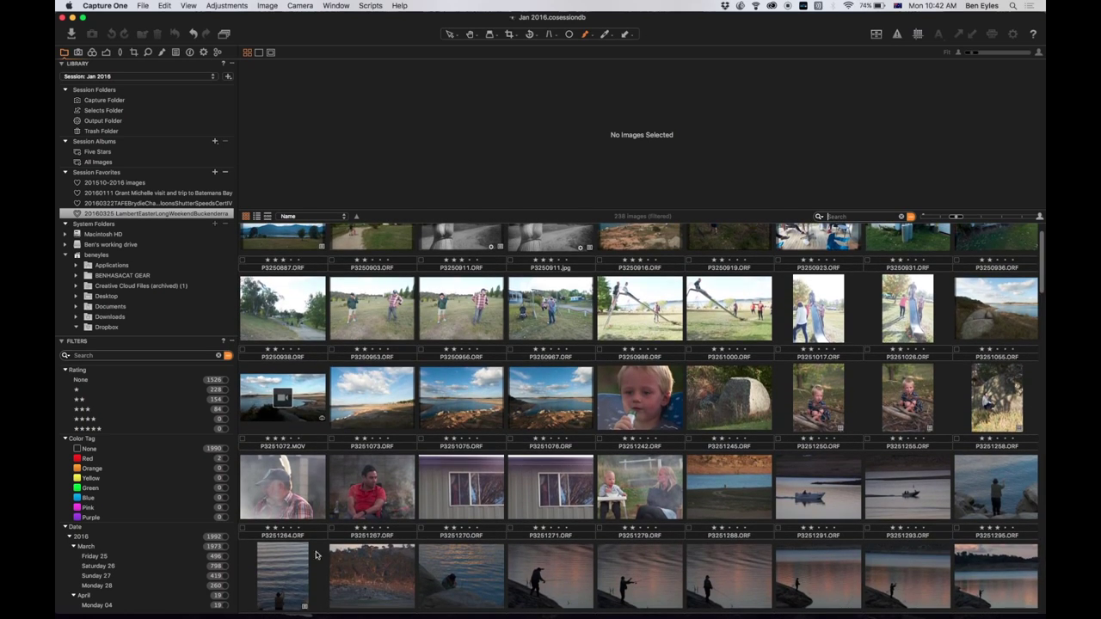
scroll(303, 402, "down", 6)
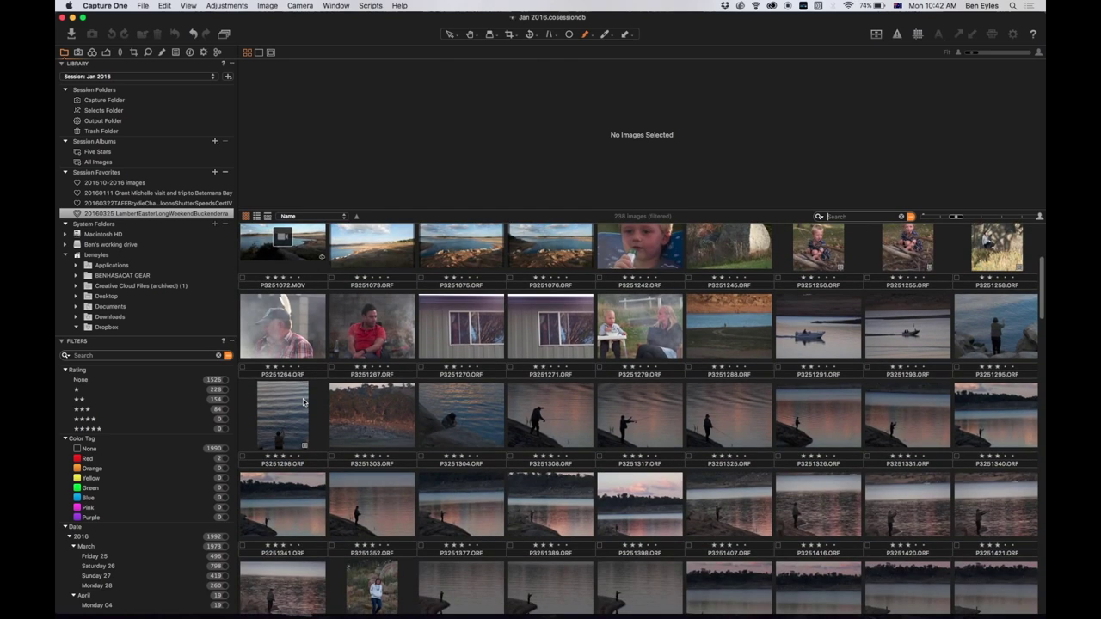
scroll(304, 402, "down", 2)
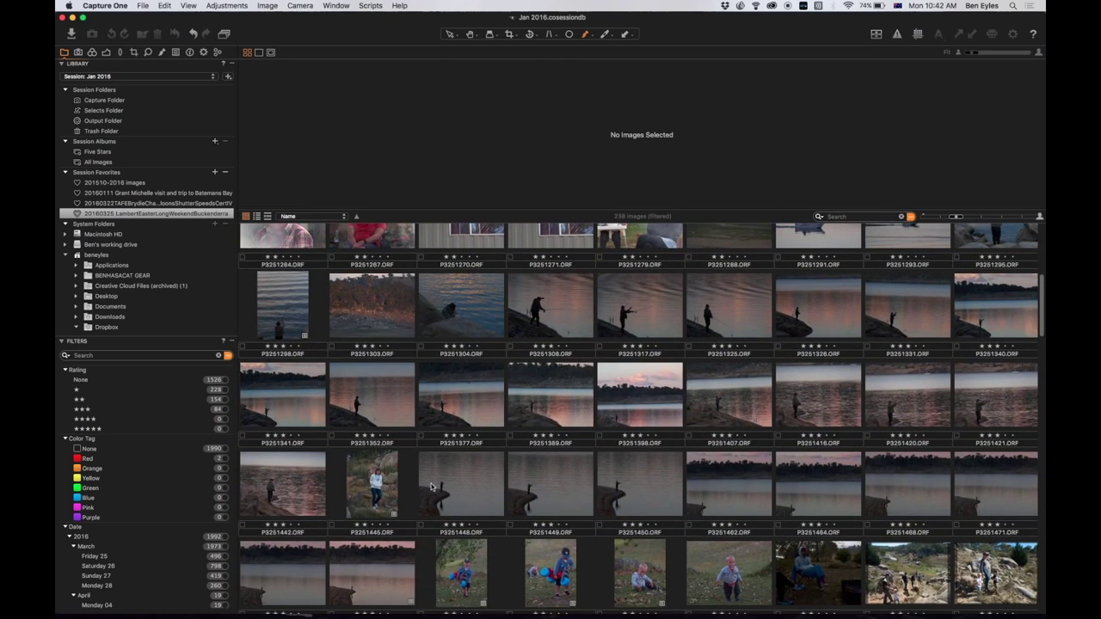
scroll(713, 504, "down", 20)
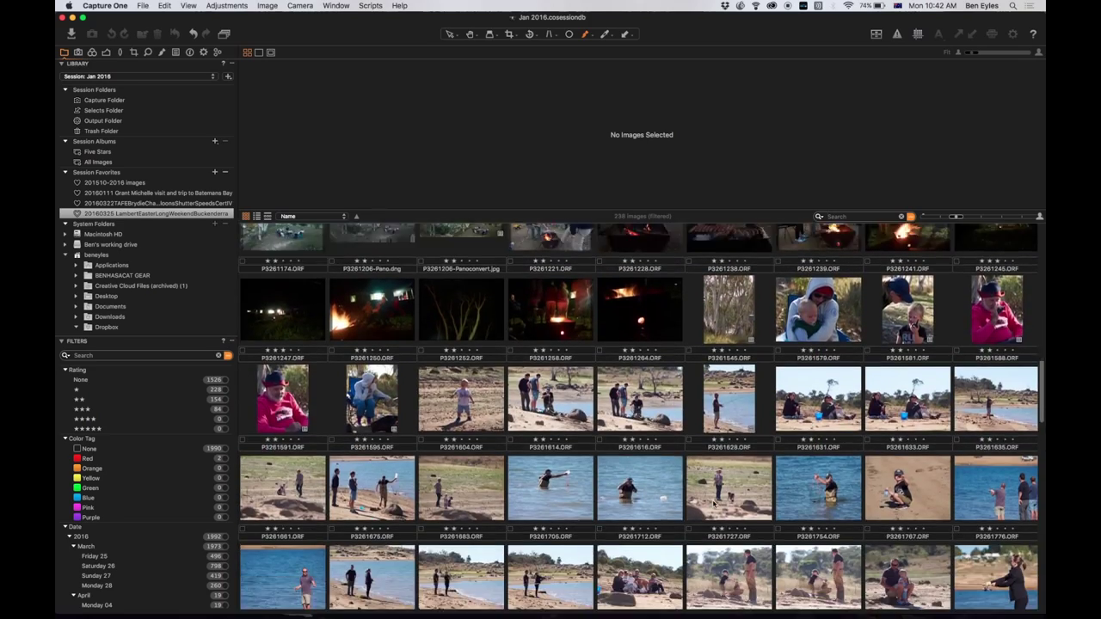
- Keep scrolling up and down through the 238 two-star-or-higher images
scroll(713, 504, "down", 20)
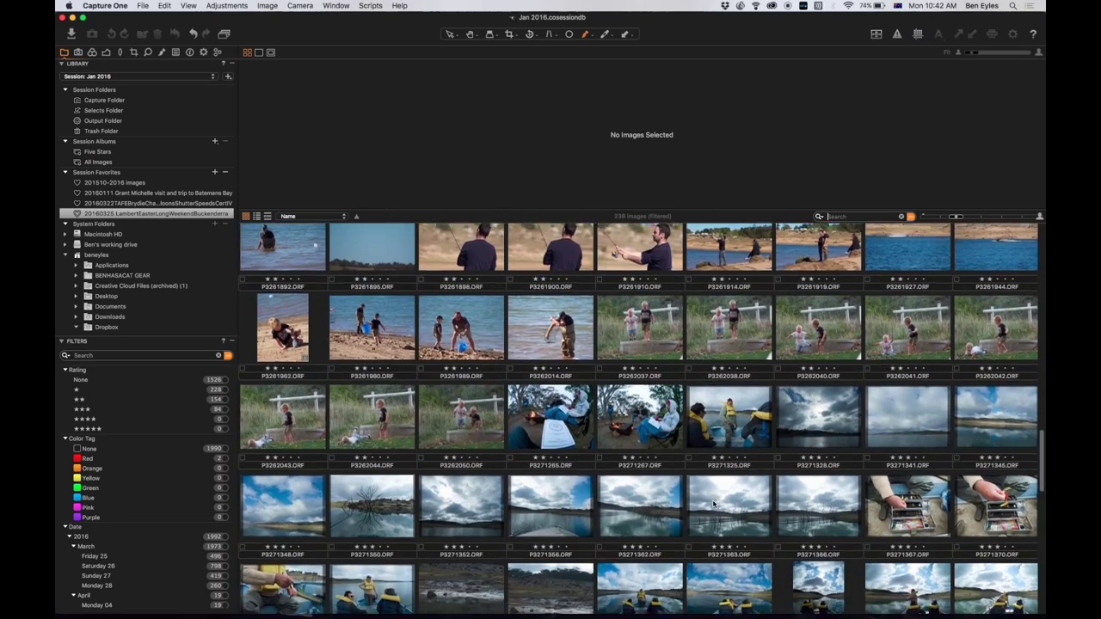
scroll(713, 504, "down", 20)
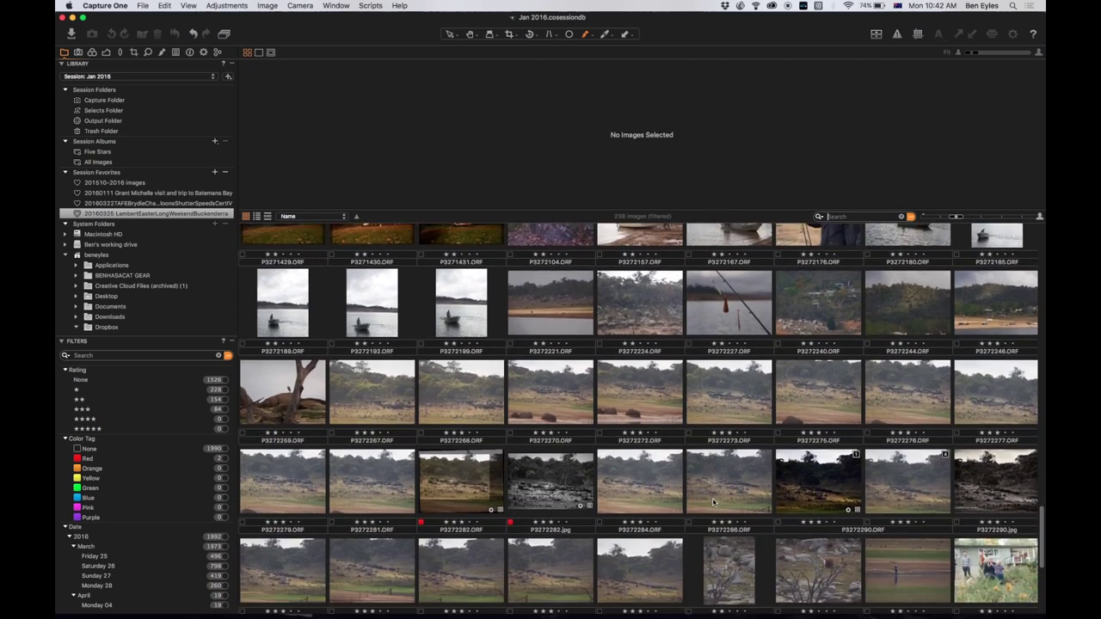
scroll(516, 387, "up", 3)
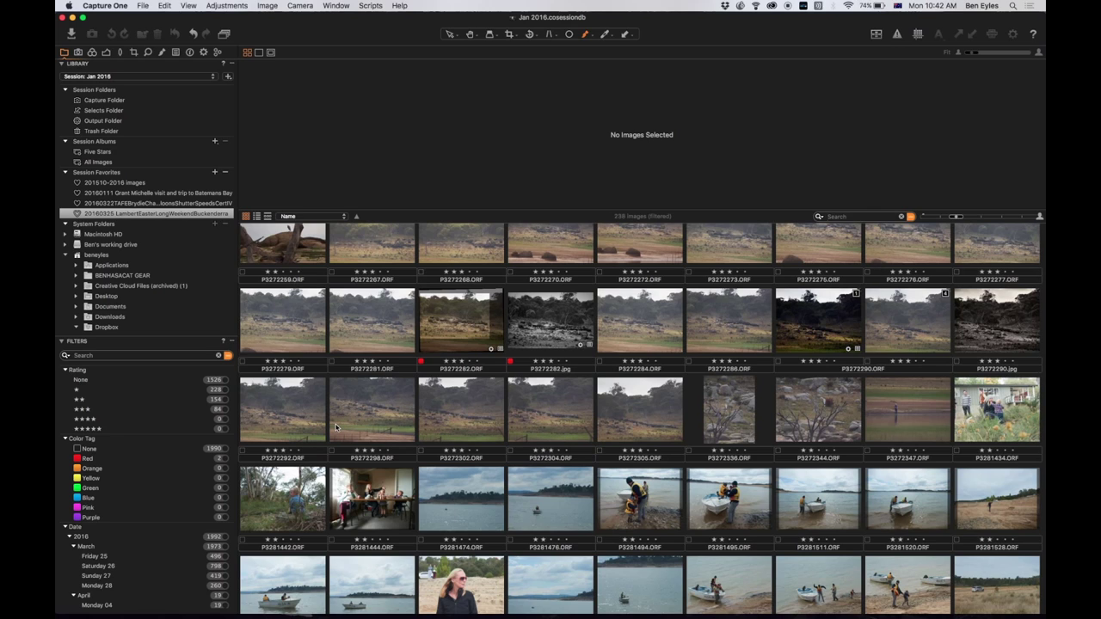
scroll(387, 421, "up", 3)
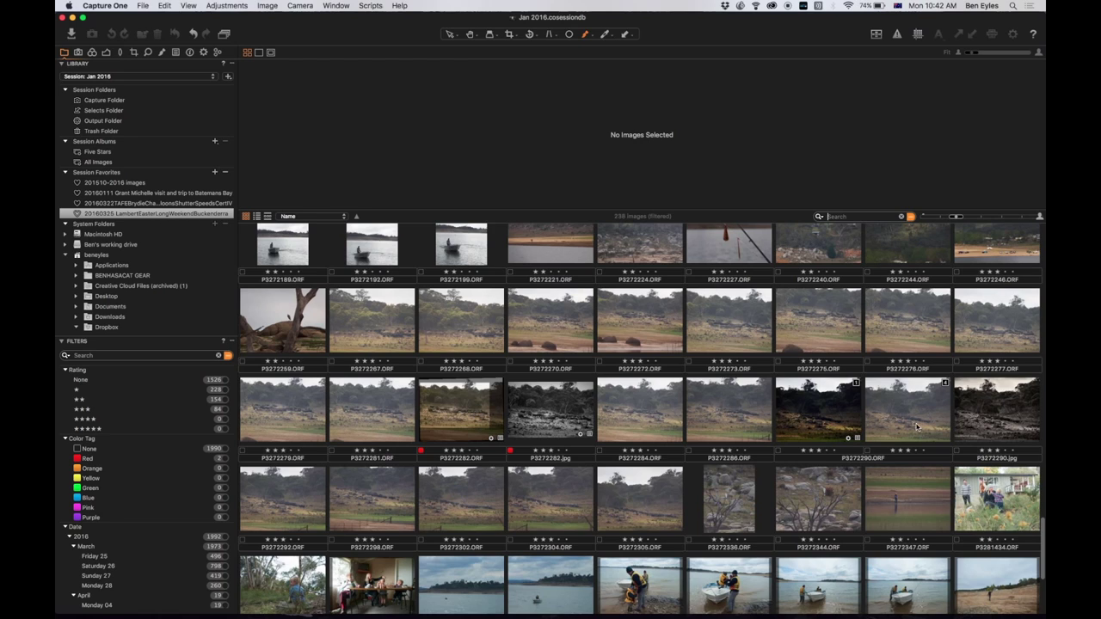
scroll(440, 471, "down", 5)
scroll(441, 471, "down", 1)
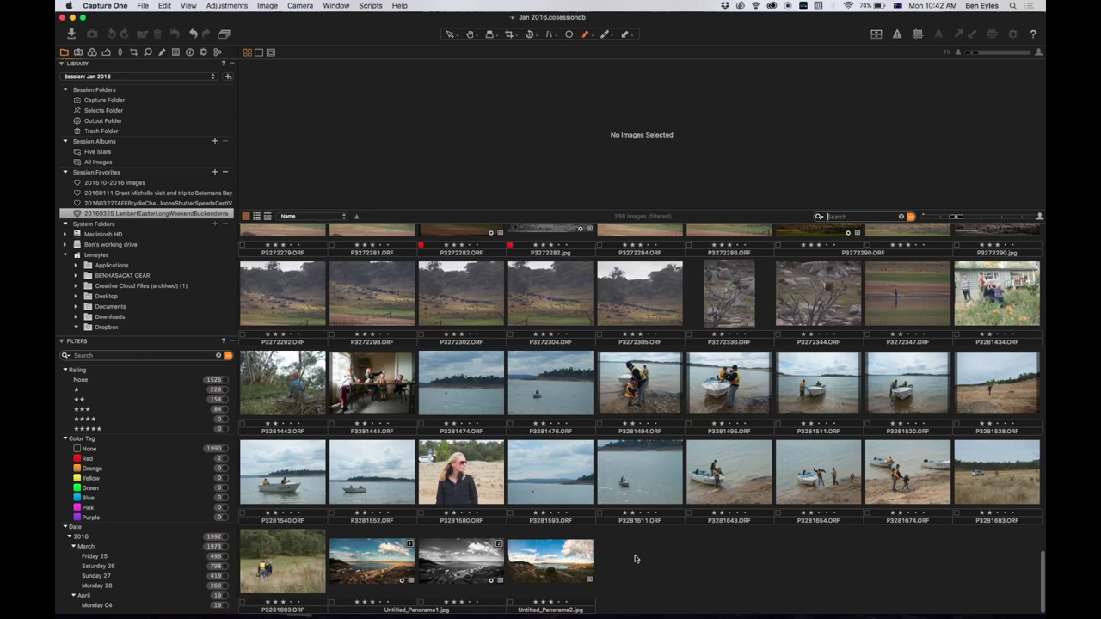
scroll(483, 571, "up", 1)
scroll(484, 571, "up", 15)
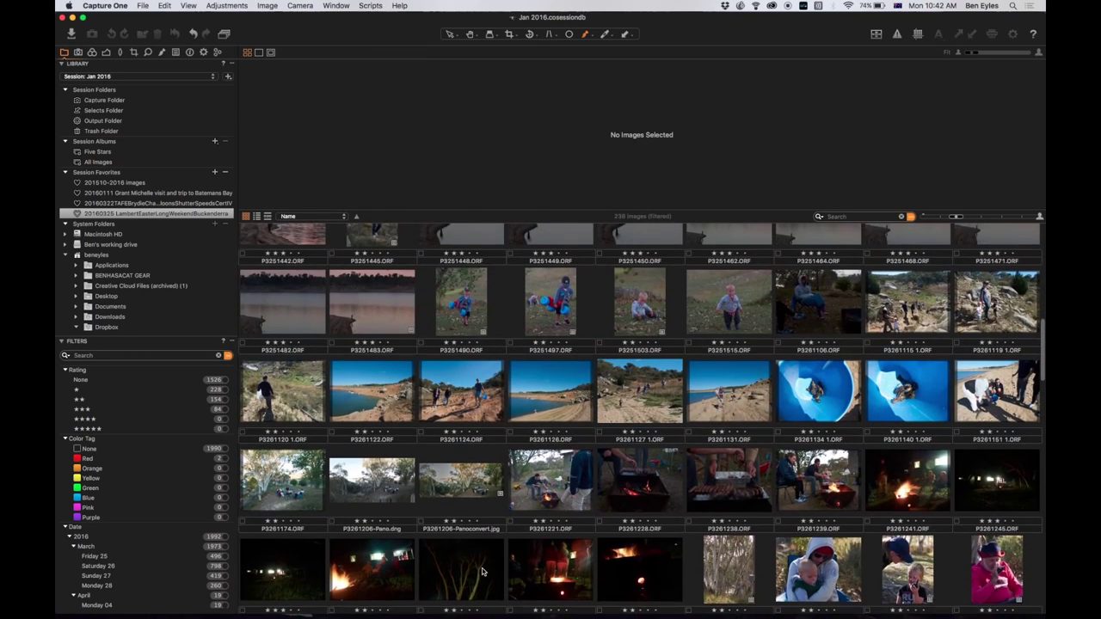
scroll(482, 571, "up", 12)
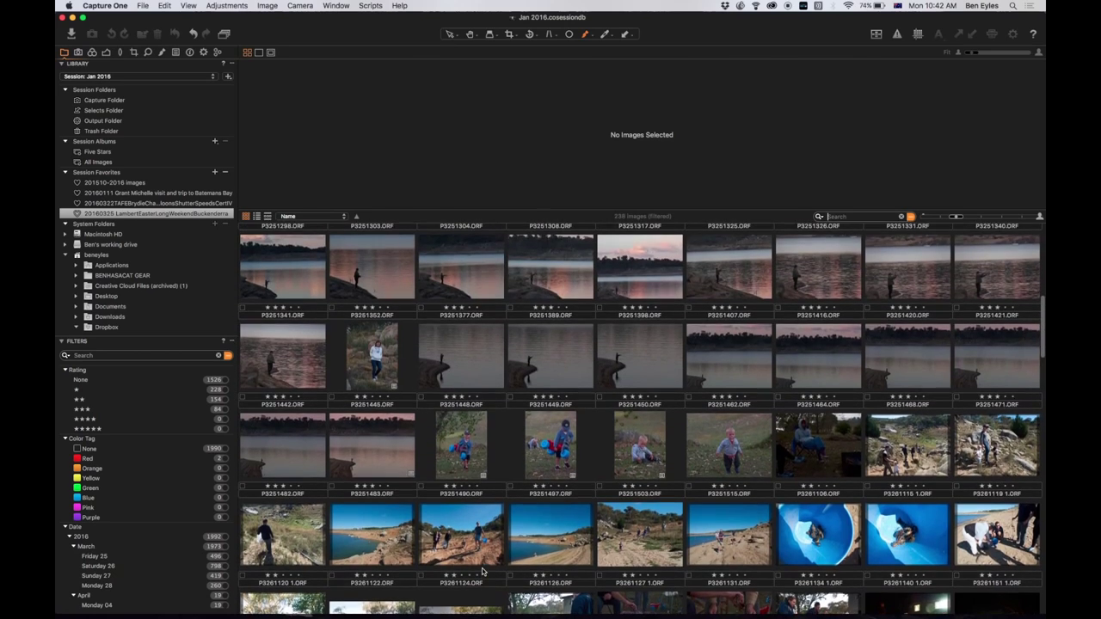
scroll(481, 571, "up", 8)
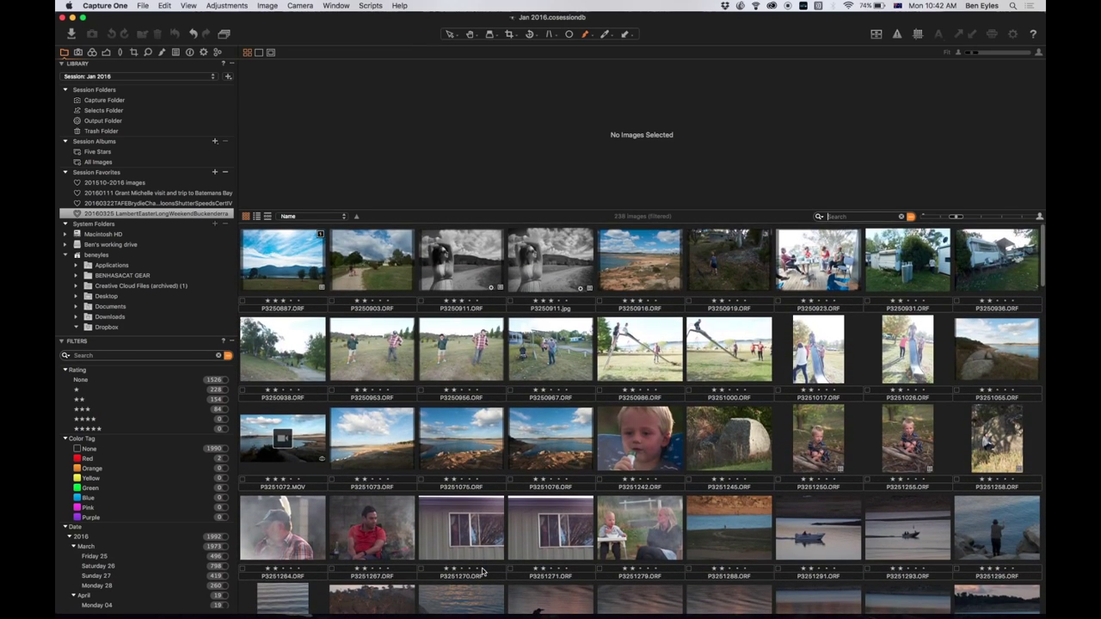
- Preview photos P3250953 and P3250956 in the viewer
left_click(362, 347)
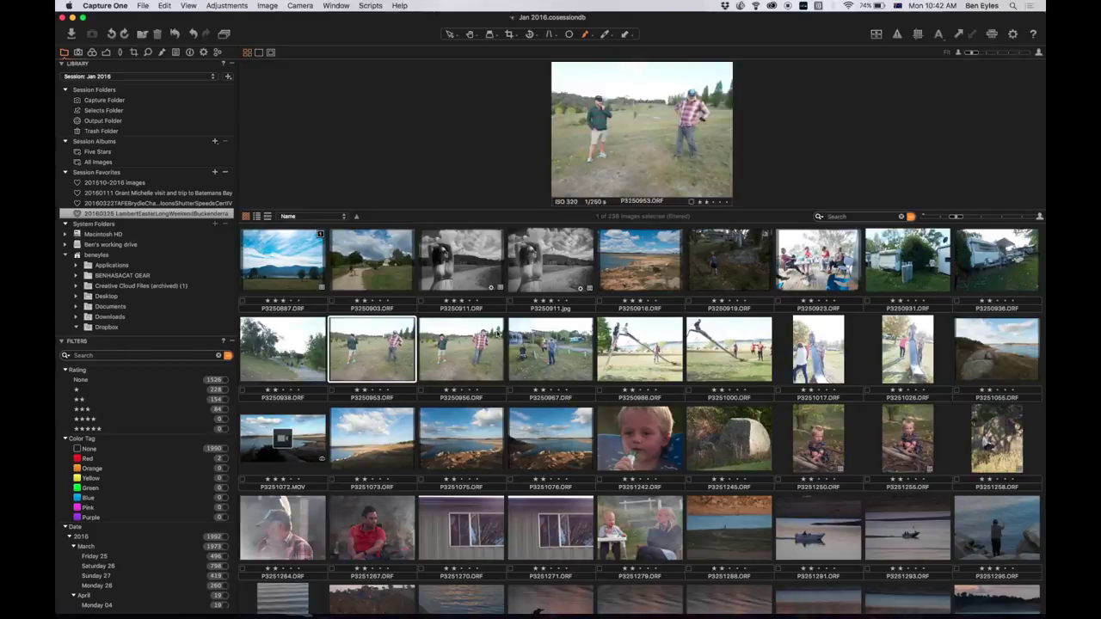
left_click(447, 344)
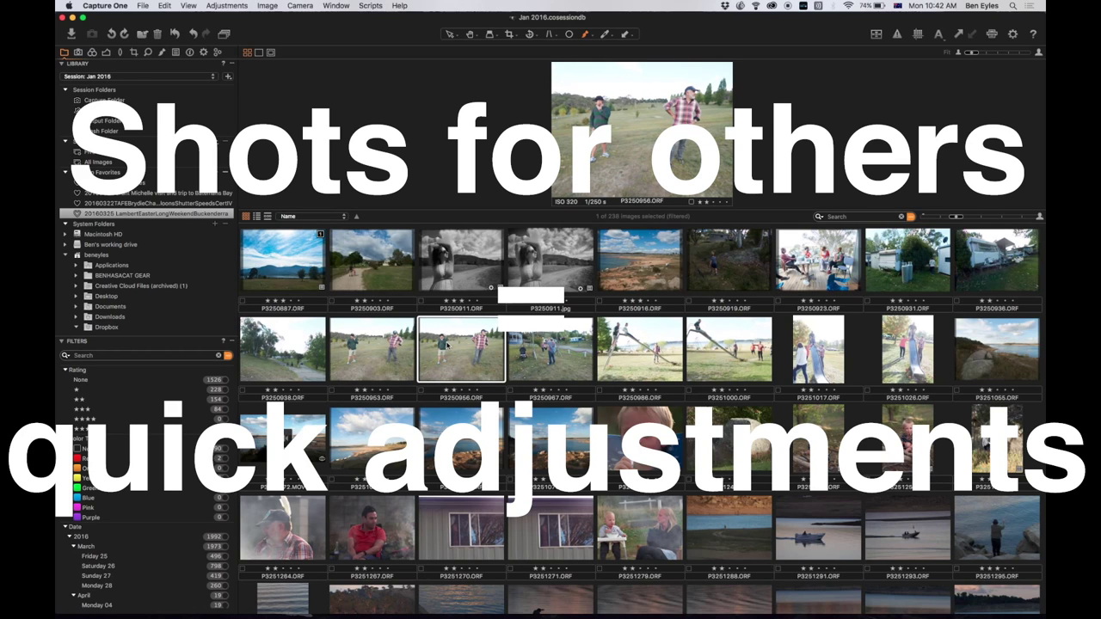
scroll(447, 344, "down", 10)
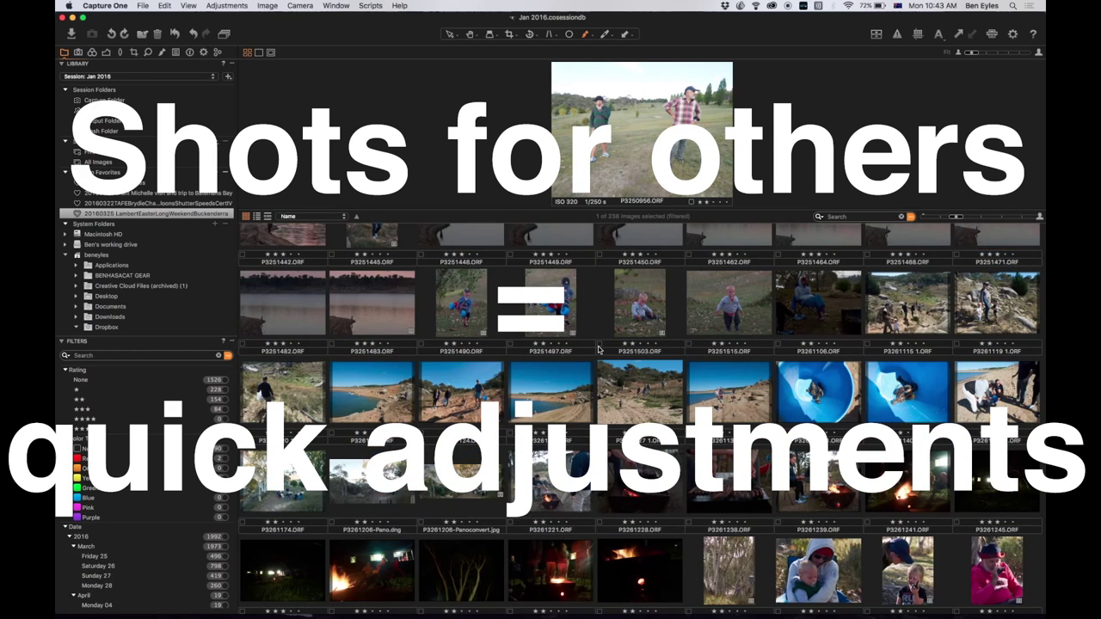
scroll(599, 349, "up", 5)
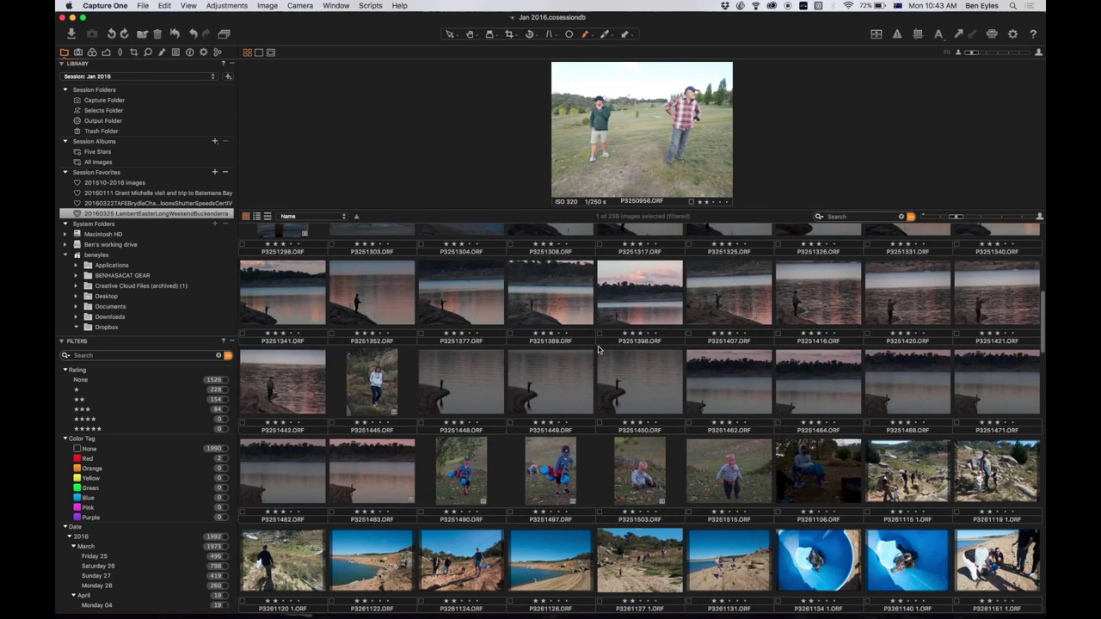
- Clear the rating filter and apply the three-star preset, narrowing to 84 images
left_click(901, 216)
left_click(823, 217)
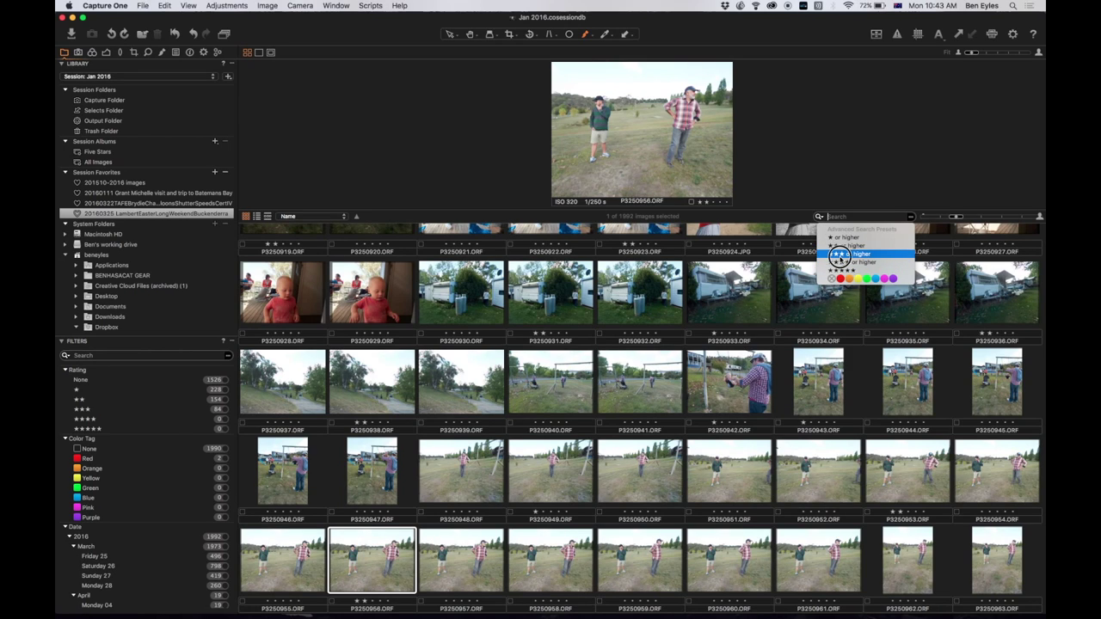
left_click(841, 255)
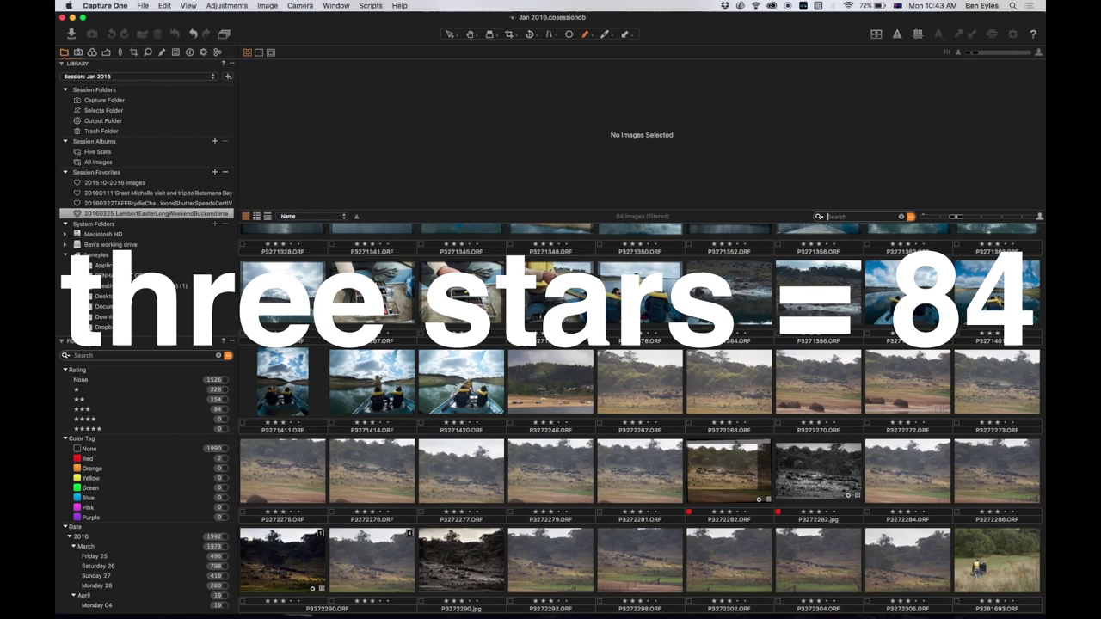
- Scroll through the 84 three-star images, starting from P3250887.ORF
scroll(826, 276, "up", 15)
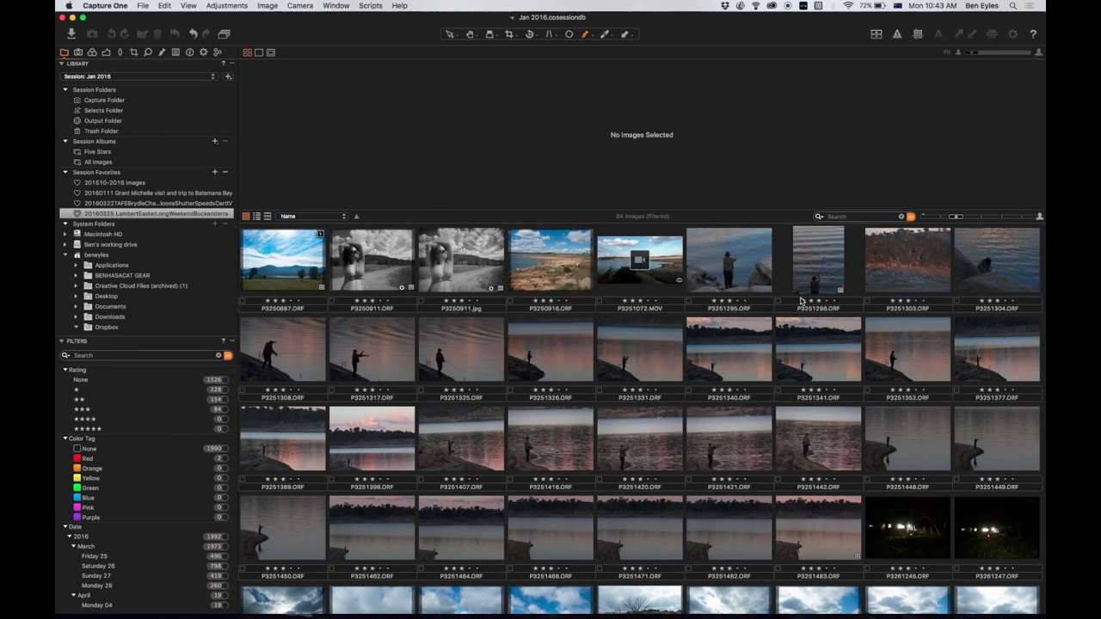
scroll(800, 299, "down", 5)
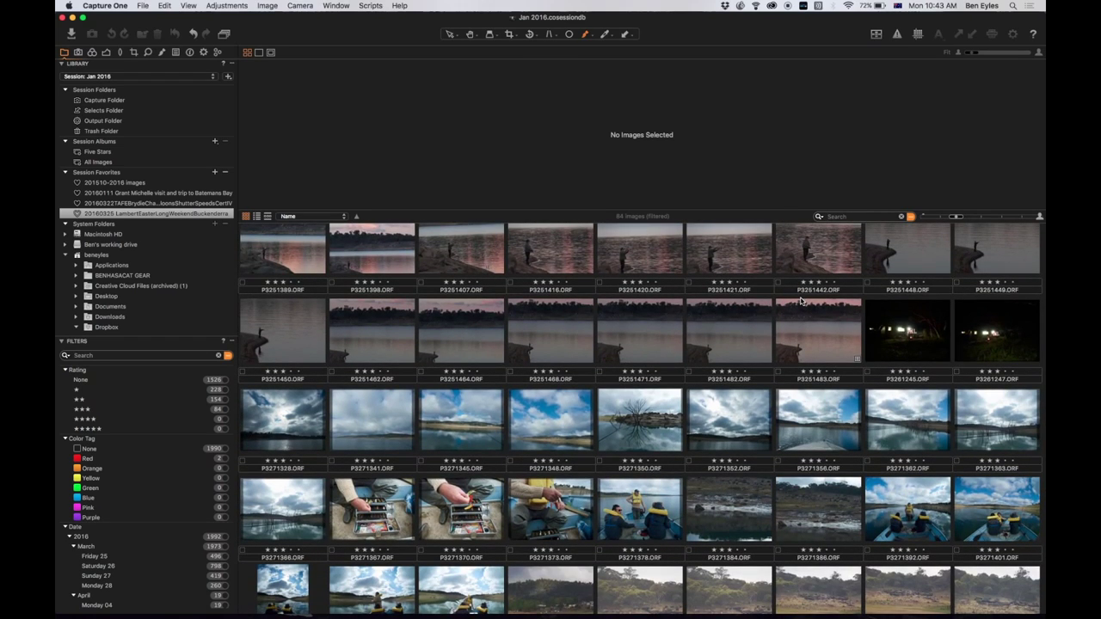
scroll(800, 299, "down", 5)
scroll(800, 299, "down", 3)
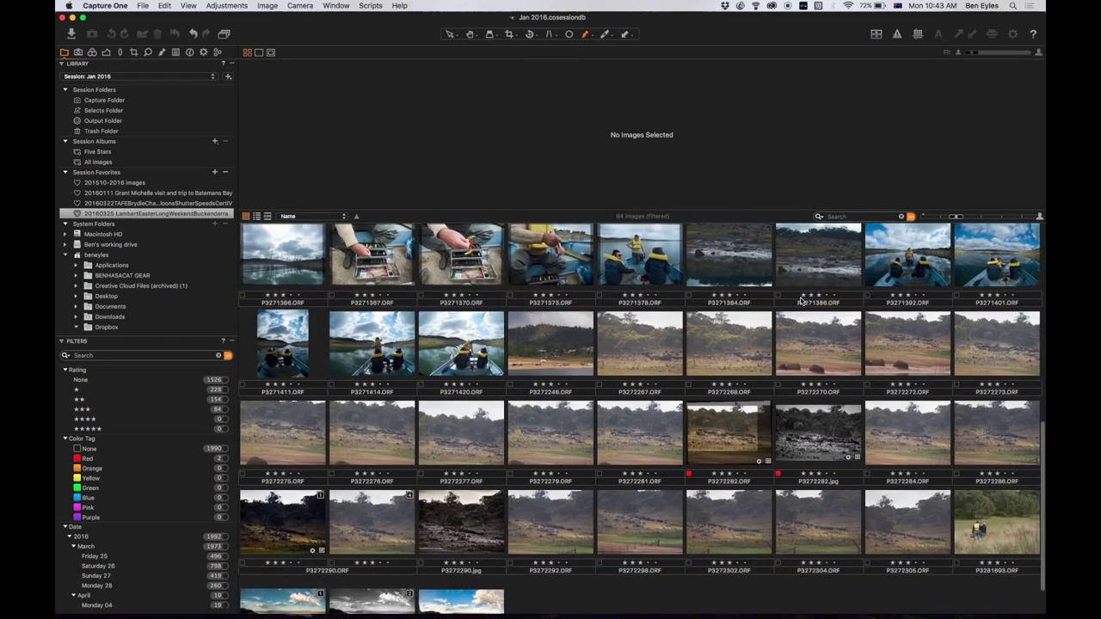
scroll(705, 495, "up", 10)
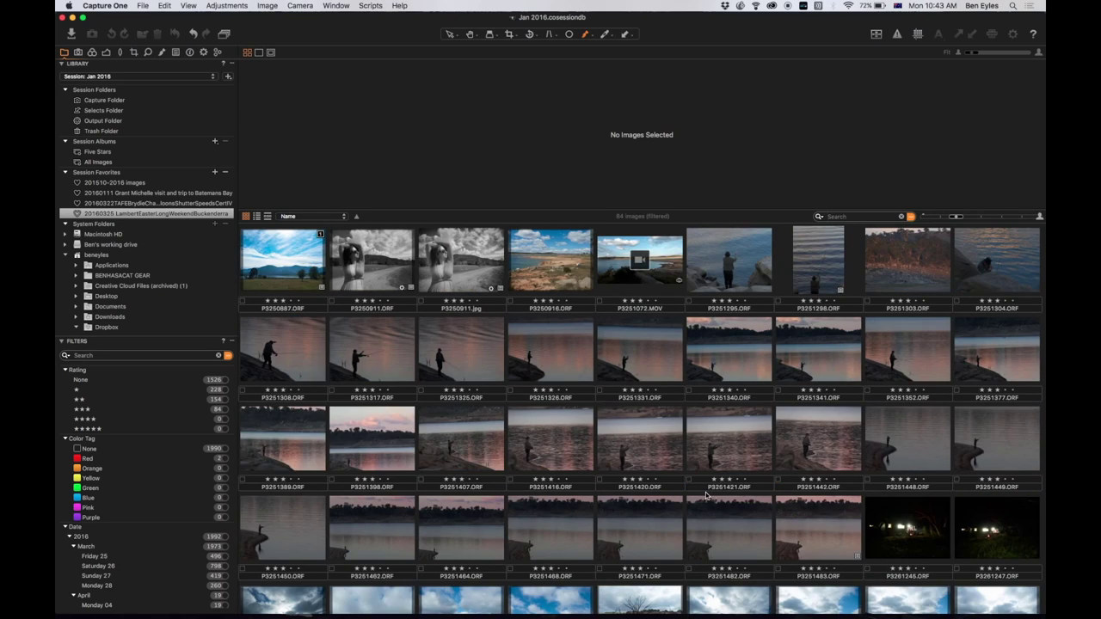
scroll(776, 521, "down", 1)
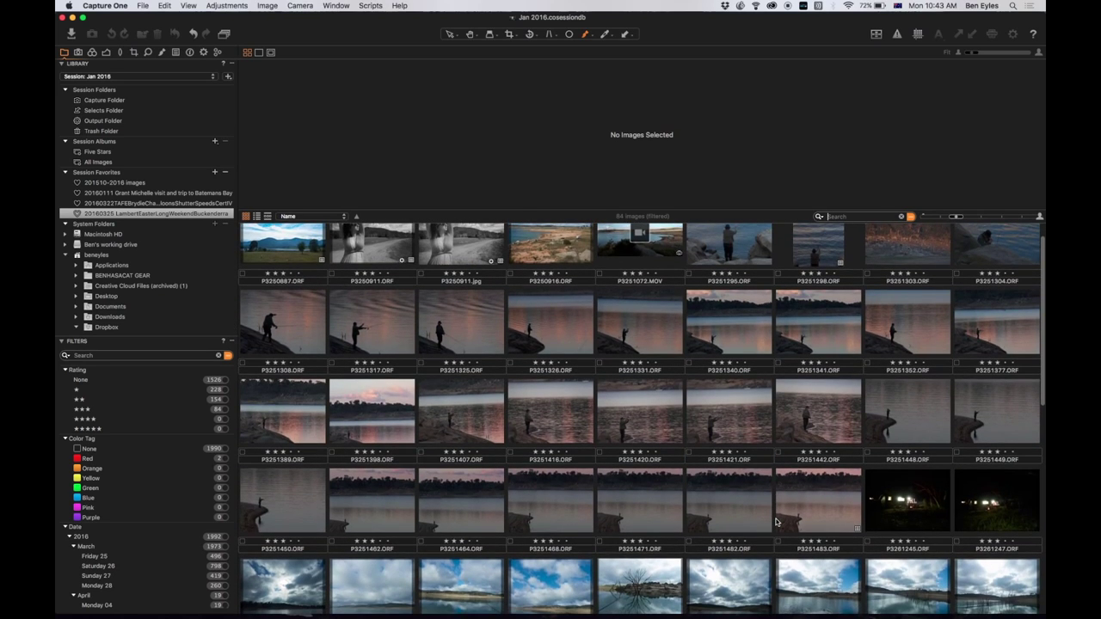
scroll(776, 521, "down", 8)
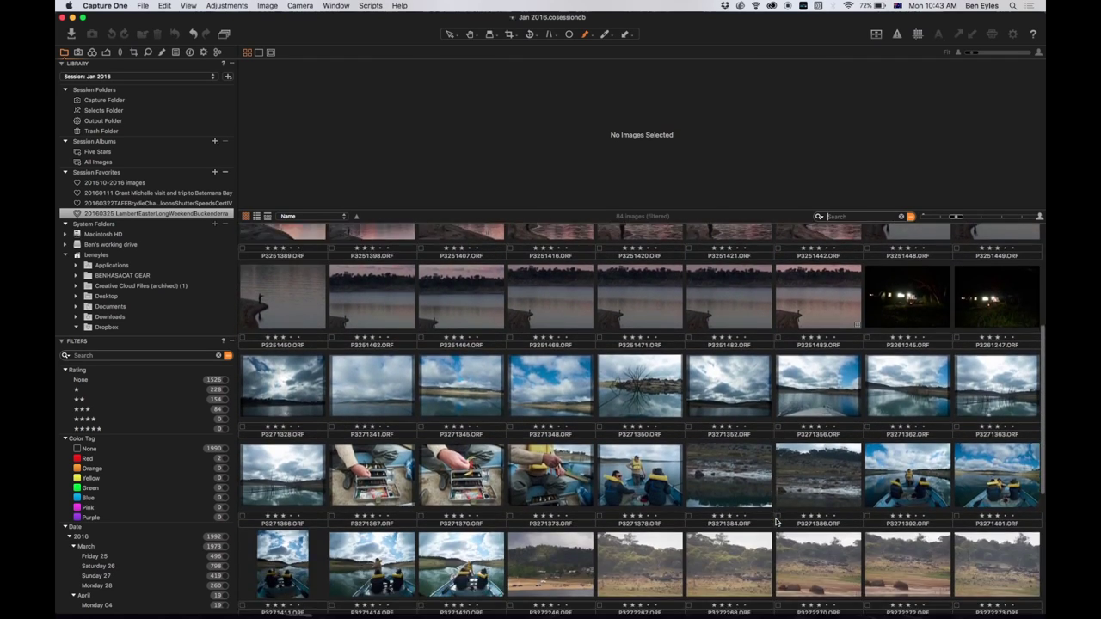
scroll(776, 521, "down", 10)
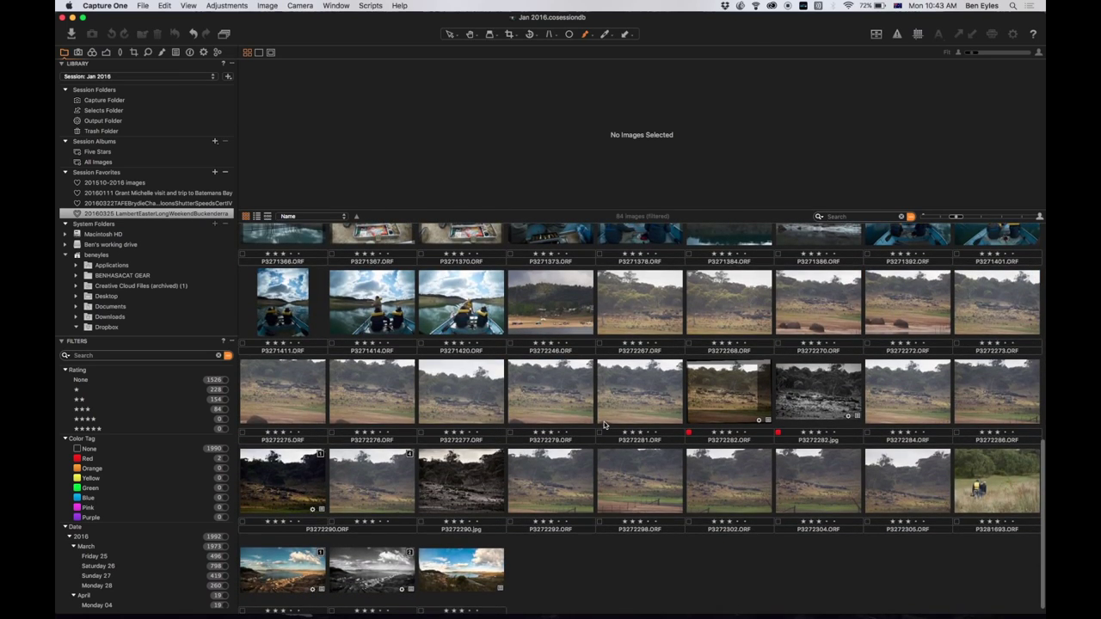
scroll(727, 445, "down", 1)
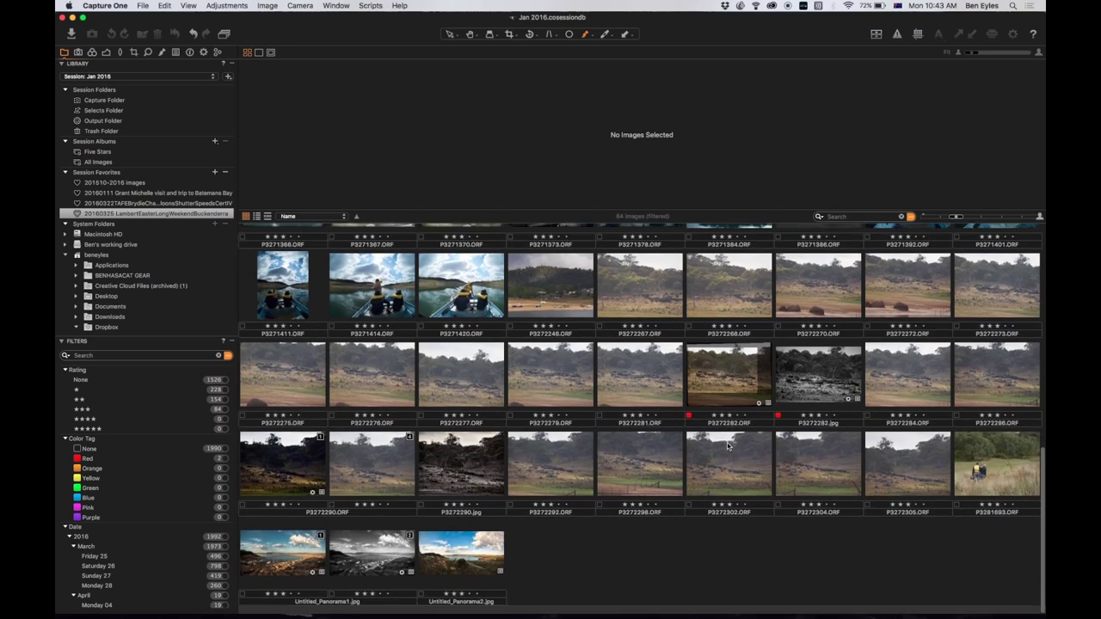
scroll(802, 469, "up", 10)
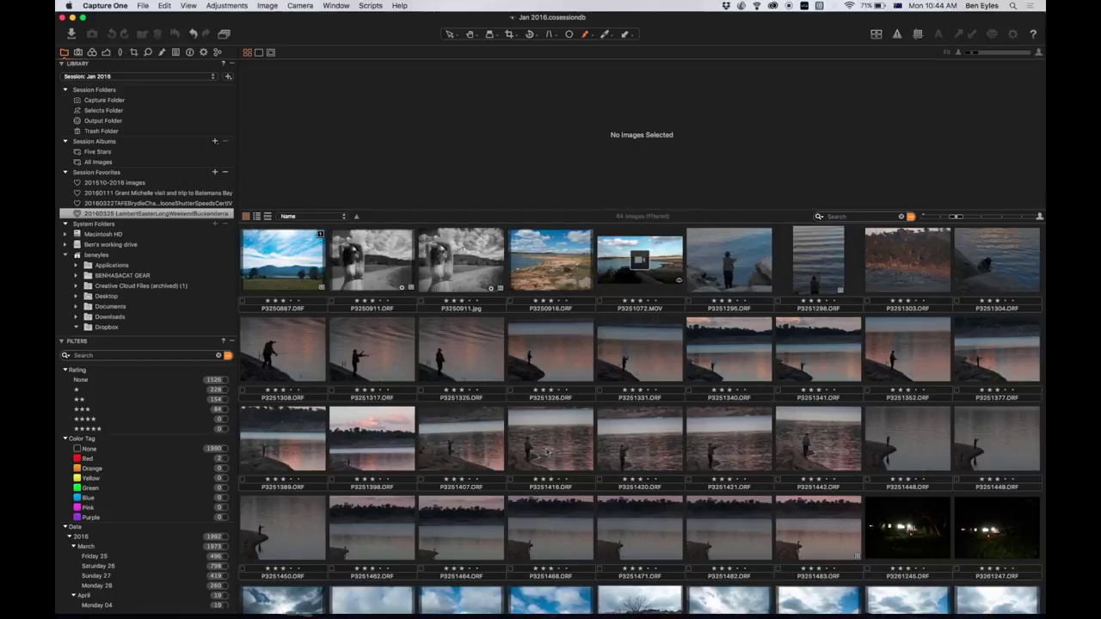
- Show P3251416 in an enlarged viewer above a single-row filmstrip
left_click(540, 446)
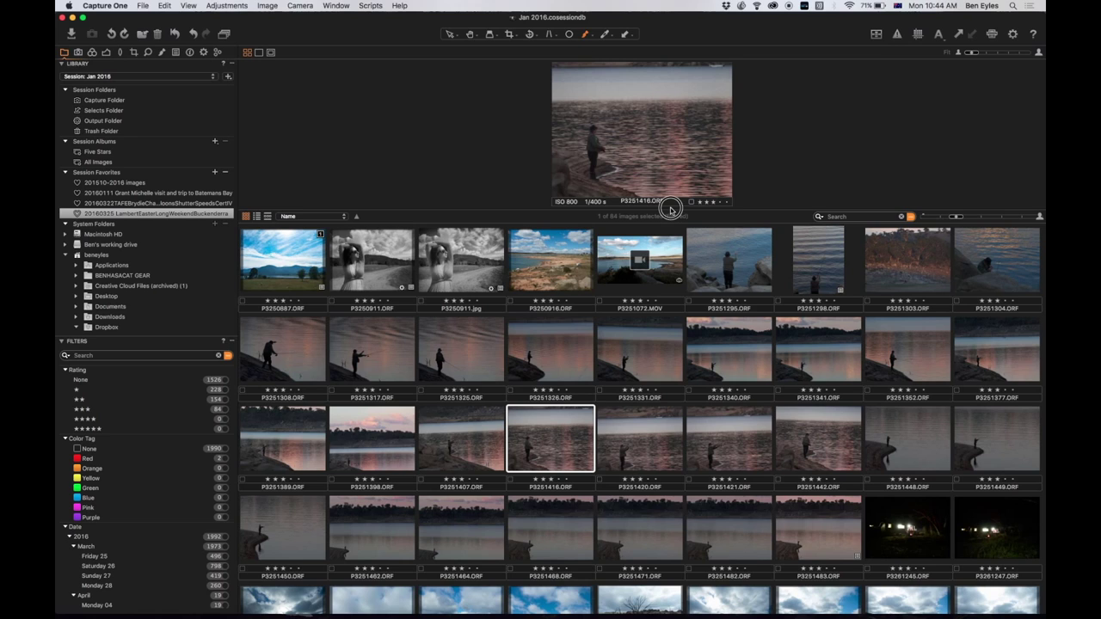
left_click_drag(682, 212, 659, 507)
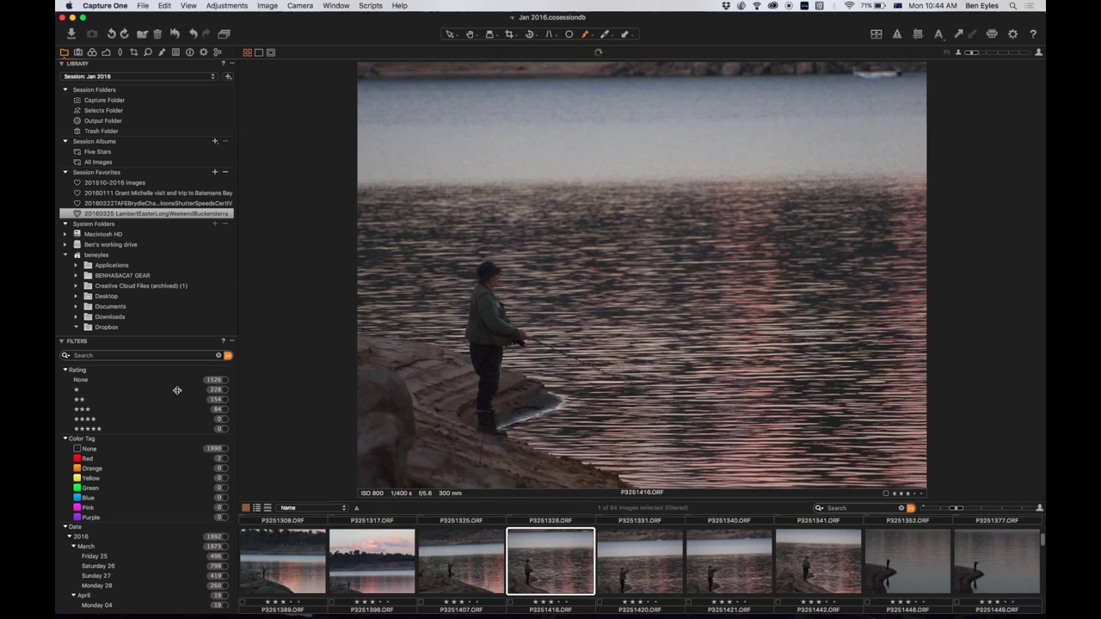
left_click(267, 508)
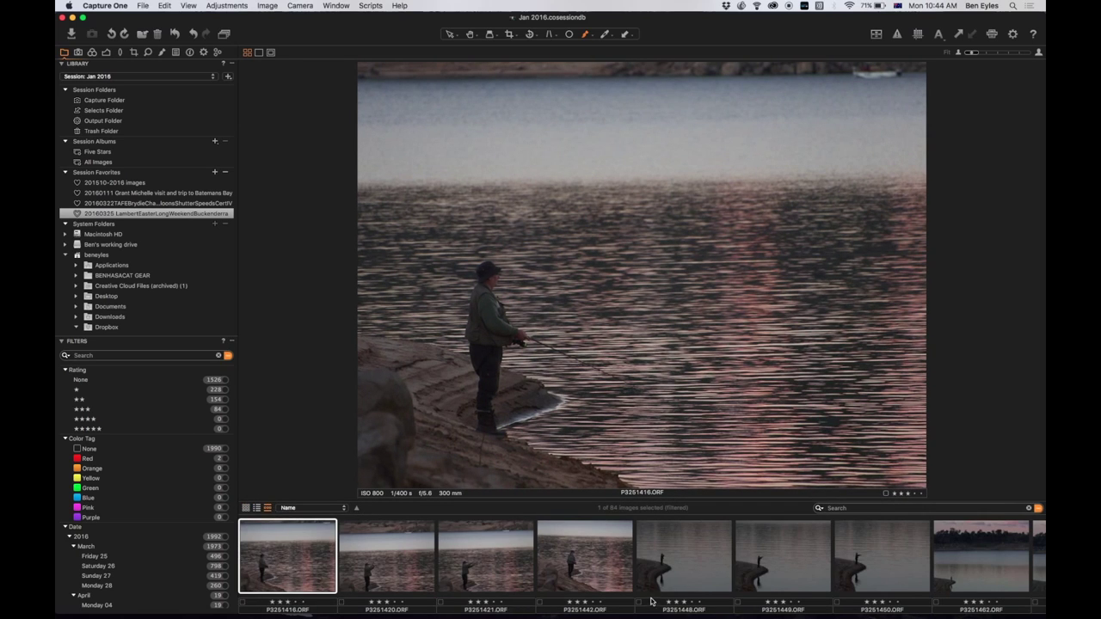
scroll(533, 547, "right", 15)
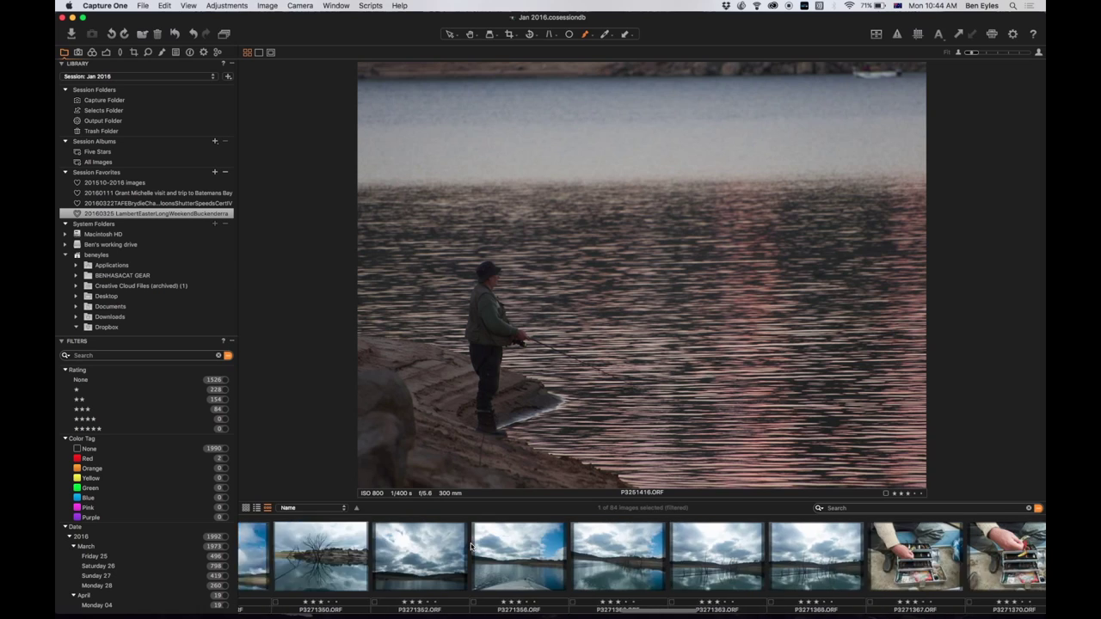
- Step through P3271362, P3271363 and P3271366, moving on toward tackle-box photo P3271370
left_click(558, 559)
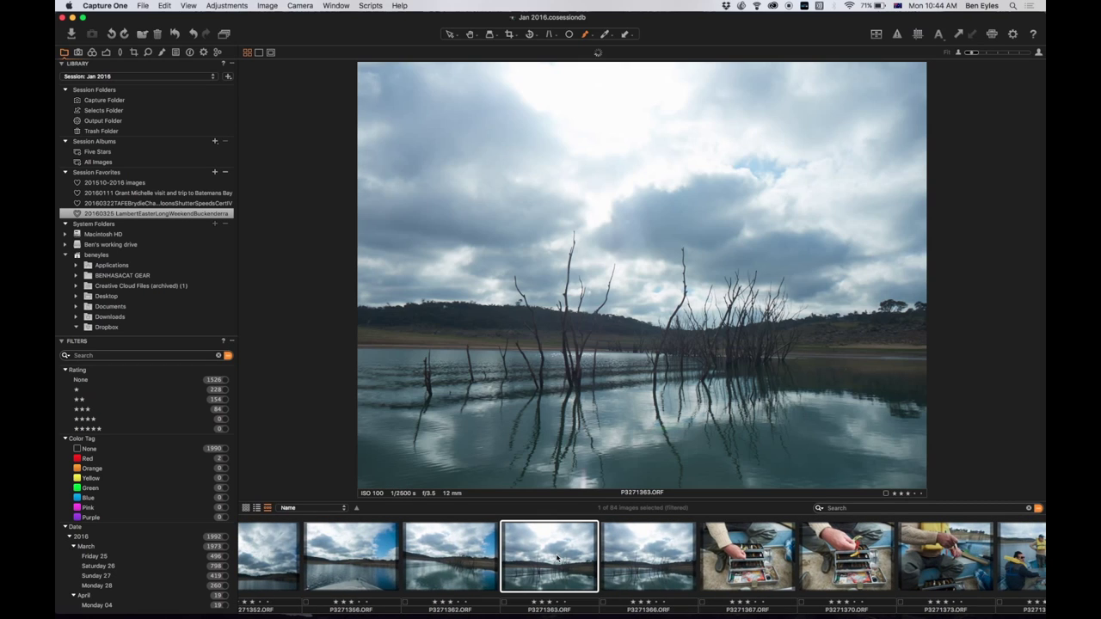
key("Left")
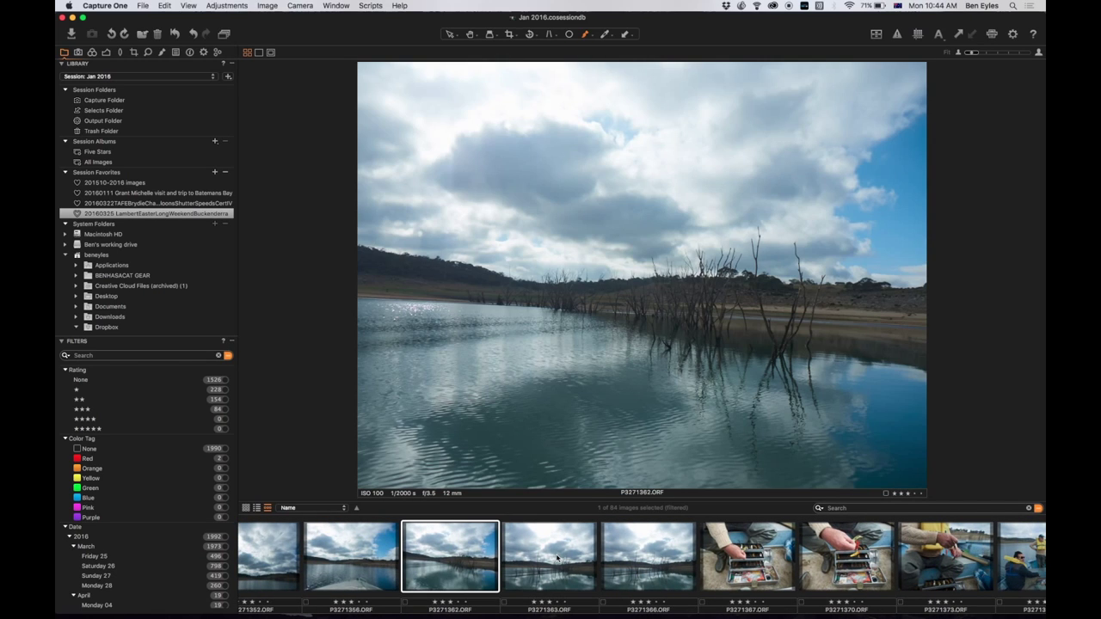
key("Right")
key("Left")
key("Right")
key("Right")
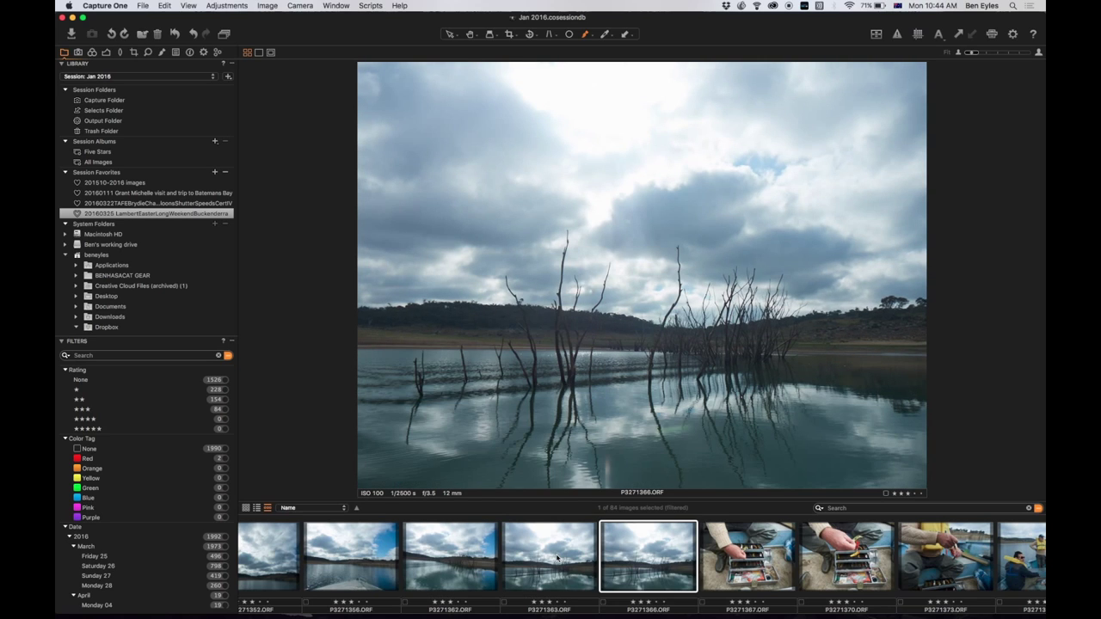
key("Right")
key("Right")
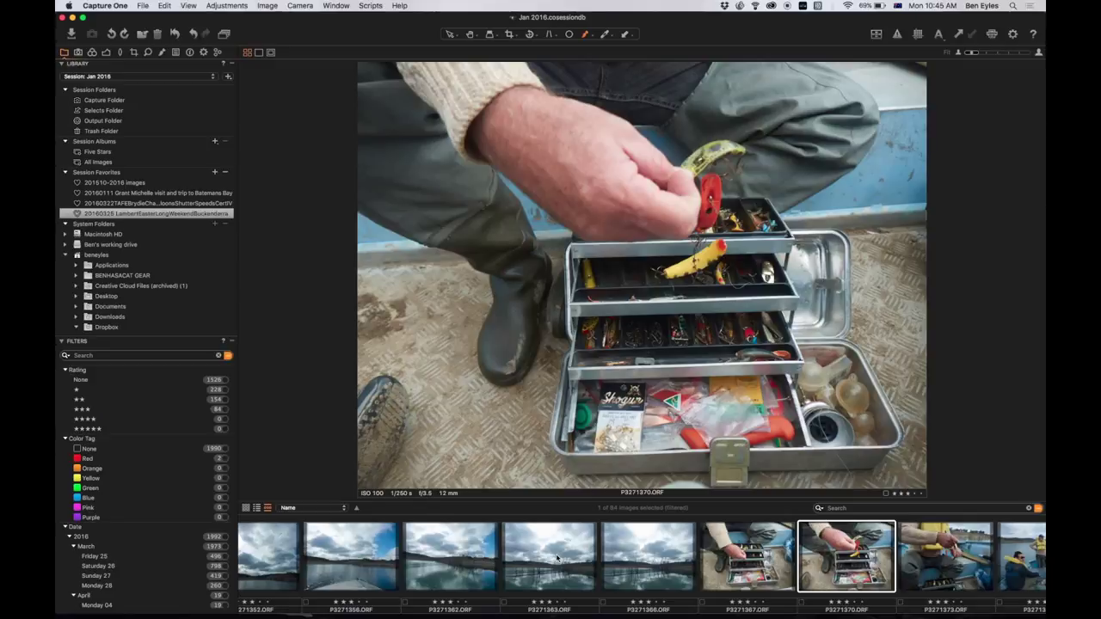
scroll(556, 560, "right", 2)
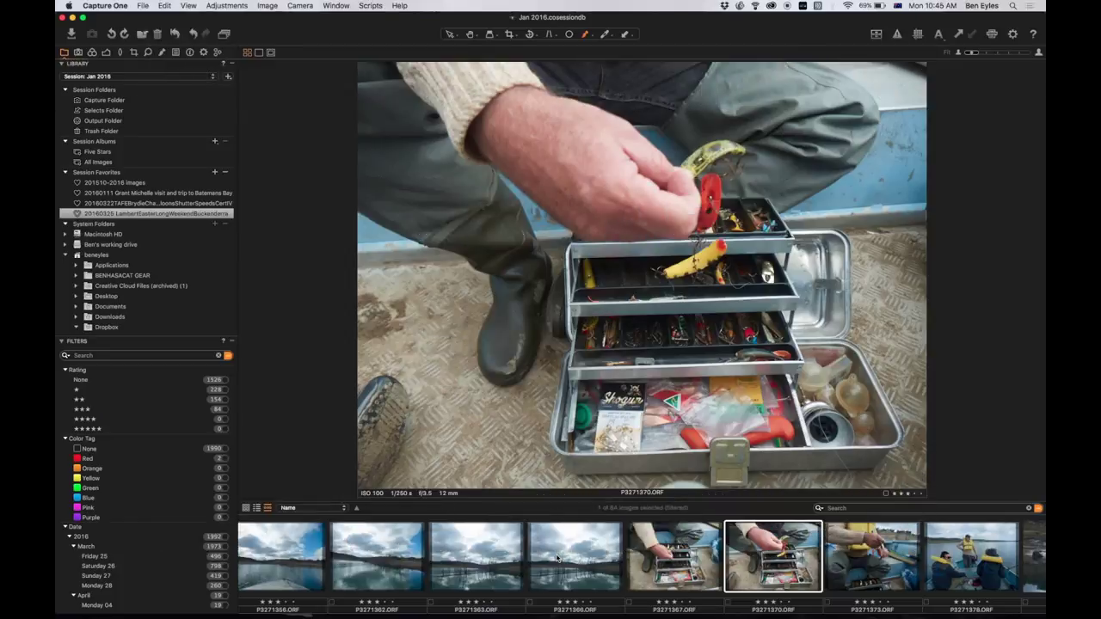
scroll(557, 559, "left", 15)
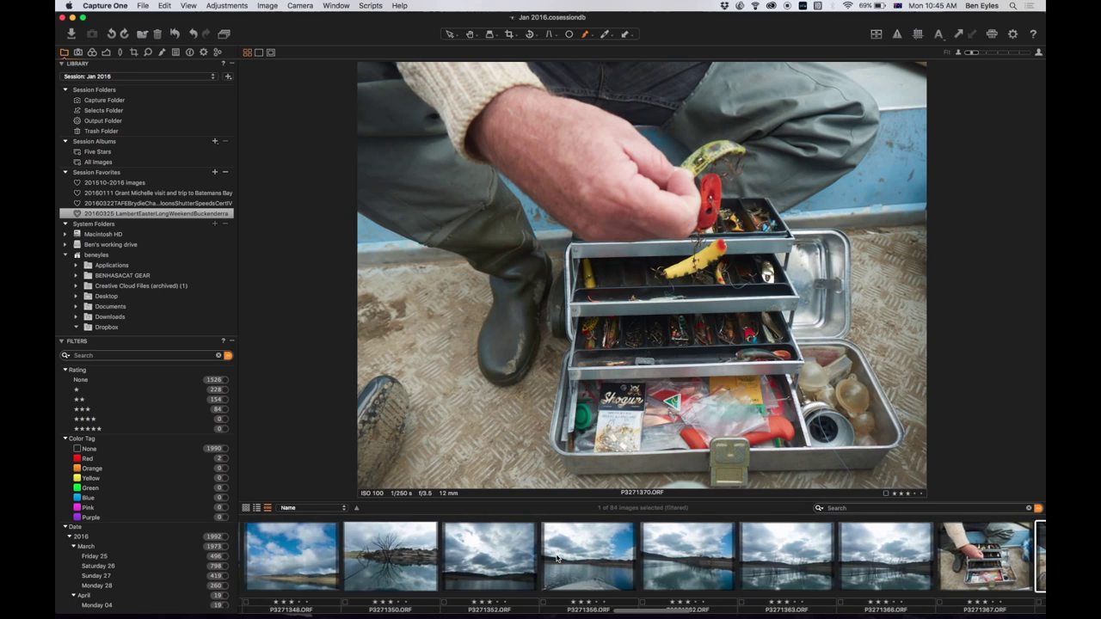
scroll(557, 558, "left", 15)
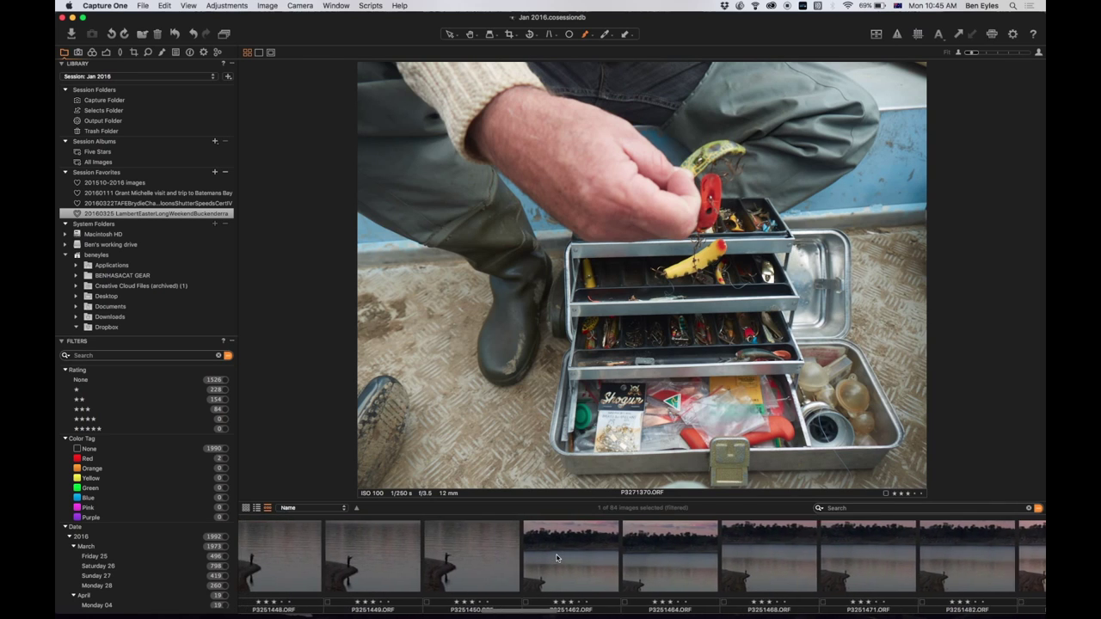
scroll(556, 558, "left", 15)
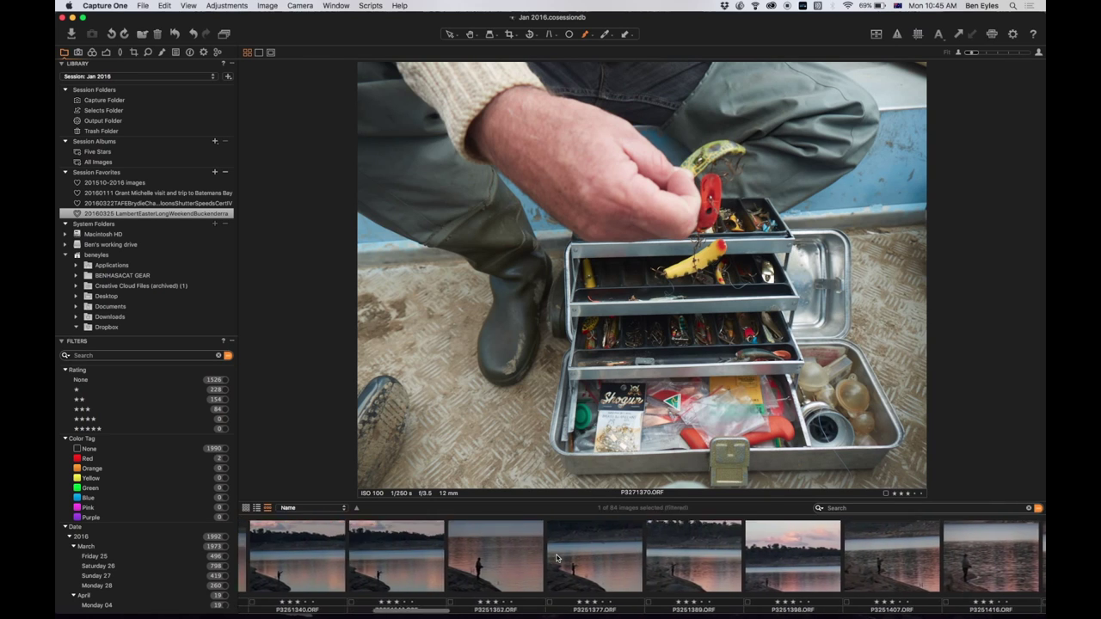
scroll(556, 558, "right", 15)
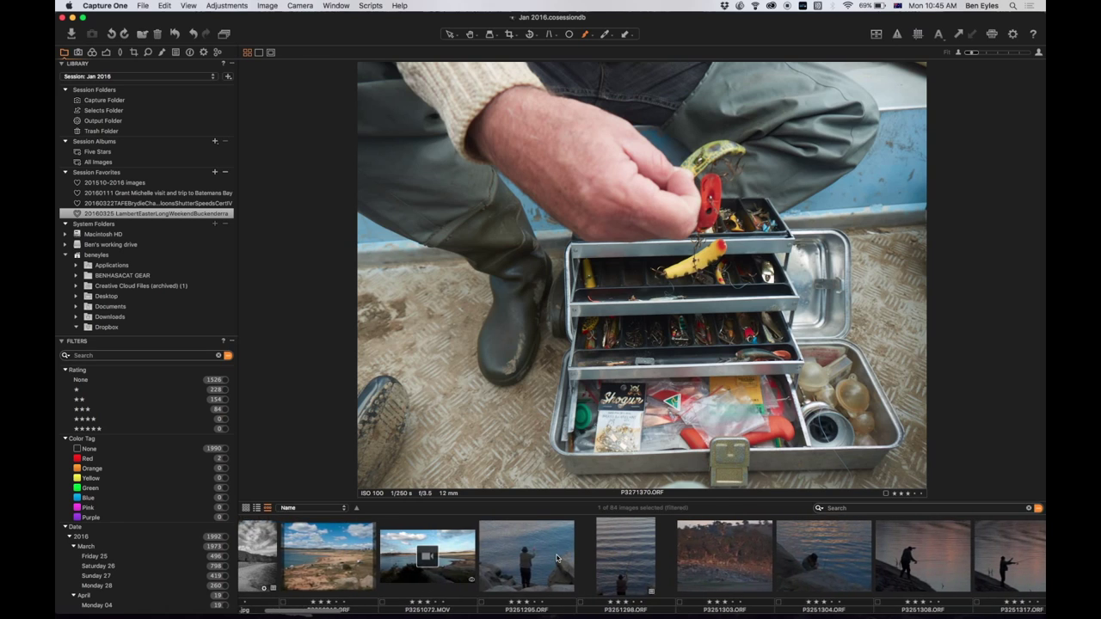
- View Untitled_Panorama1's black-and-white variant, then switch to its colour version
left_click(890, 551)
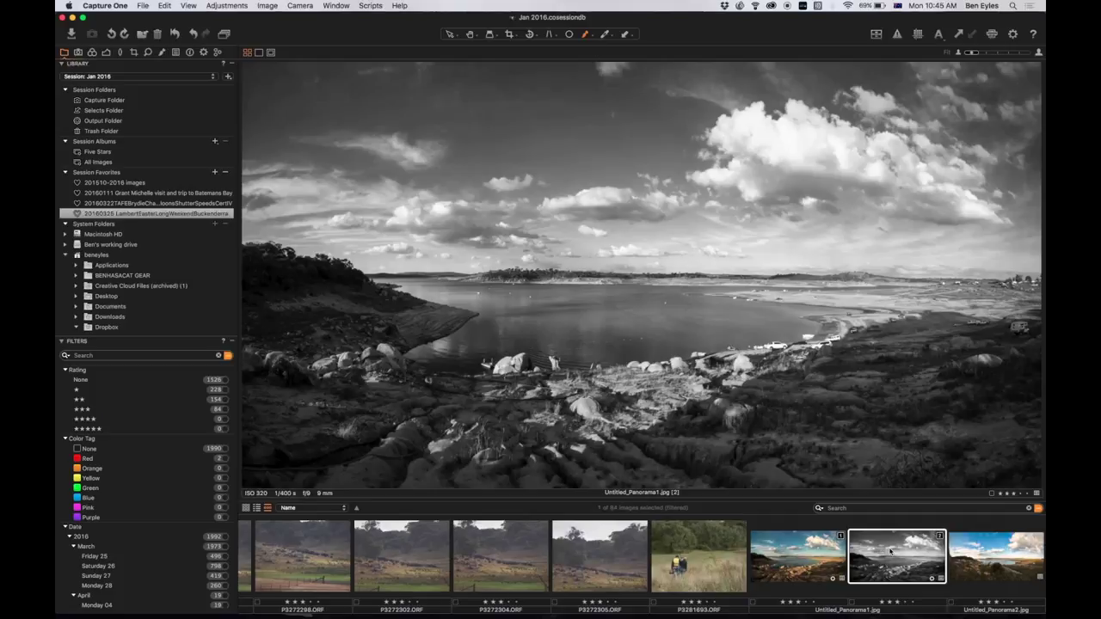
left_click(793, 553)
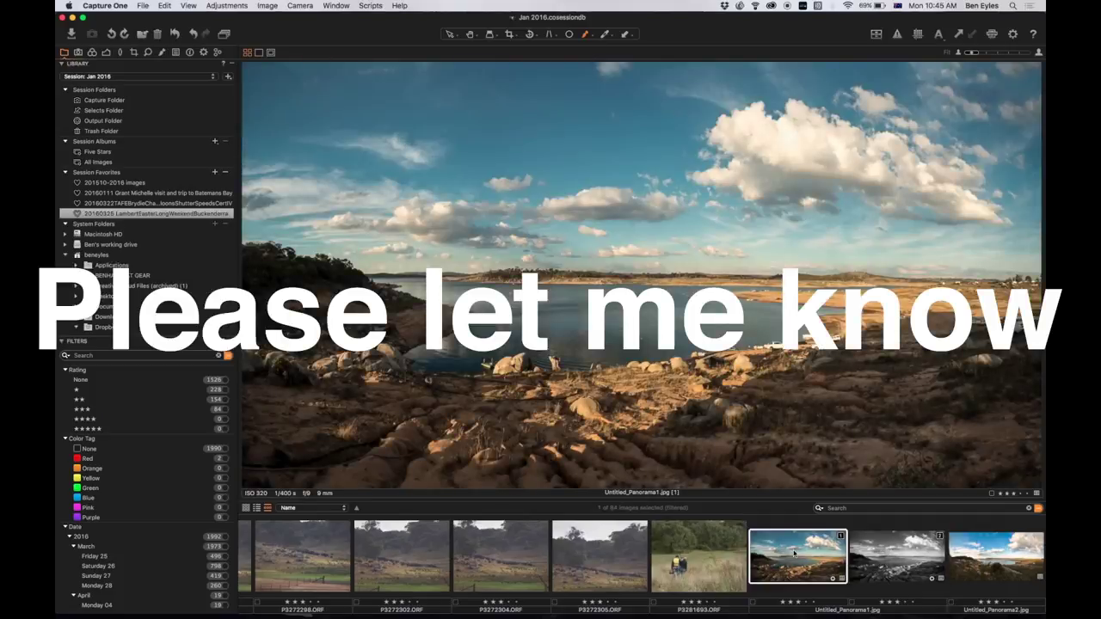